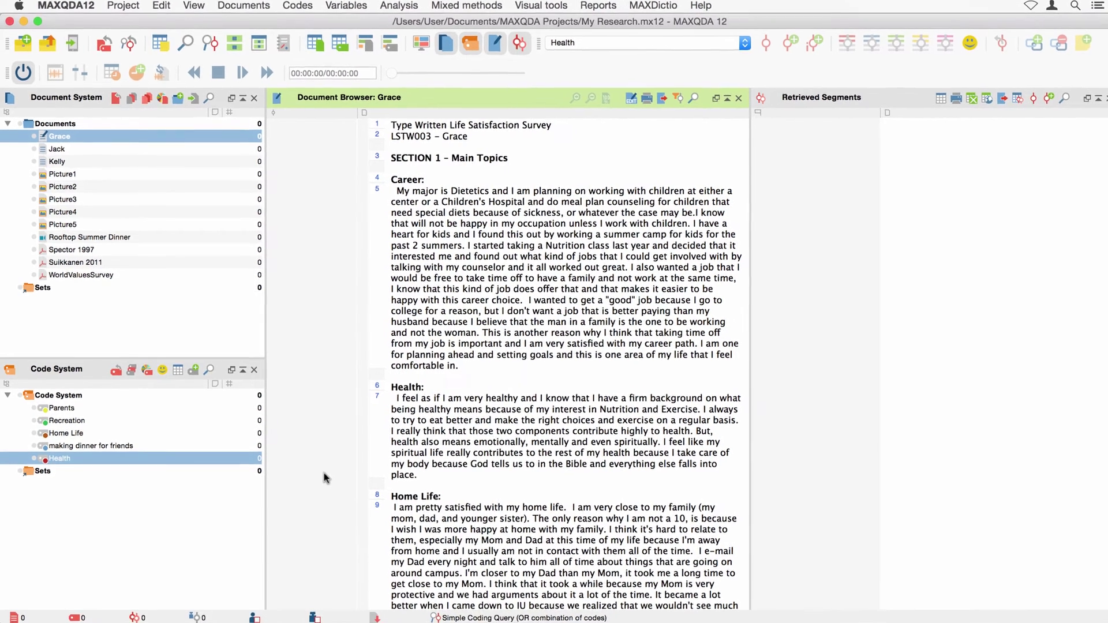
Select the whole Health section of Grace's survey and code it with the Health code
{"action": "left_click_drag", "start_coordinate": [485, 518], "coordinate": [458, 422]}
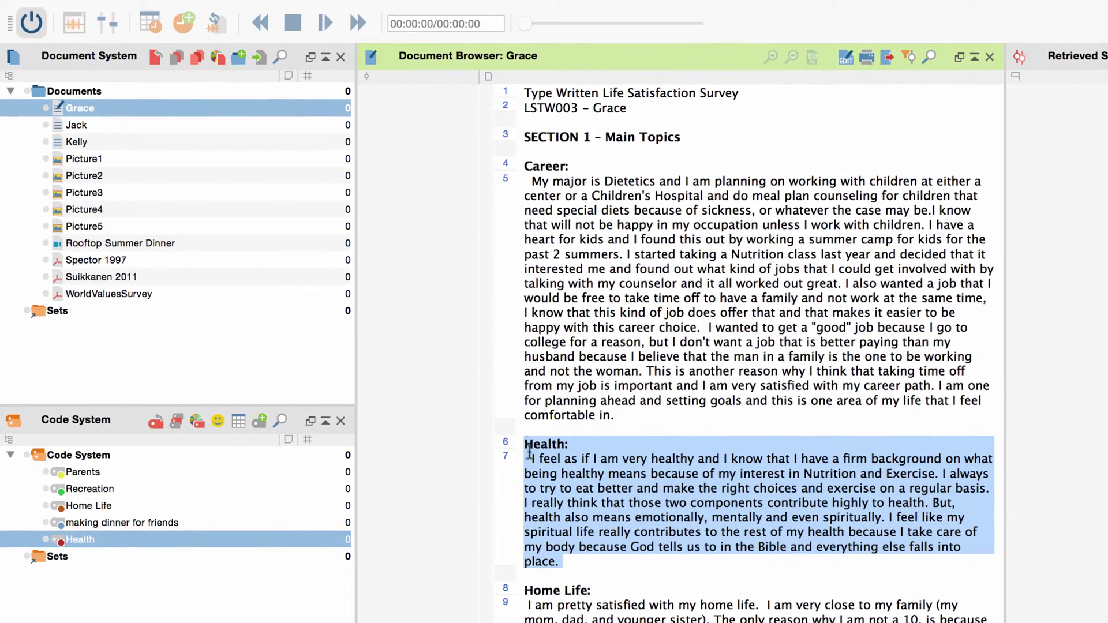
{"action": "mouse_move", "coordinate": [568, 498]}
{"action": "left_mouse_down"}
{"action": "mouse_move", "coordinate": [218, 571]}
{"action": "mouse_move", "coordinate": [128, 545]}
{"action": "mouse_move", "coordinate": [105, 550]}
{"action": "mouse_move", "coordinate": [101, 539]}
{"action": "left_mouse_up"}
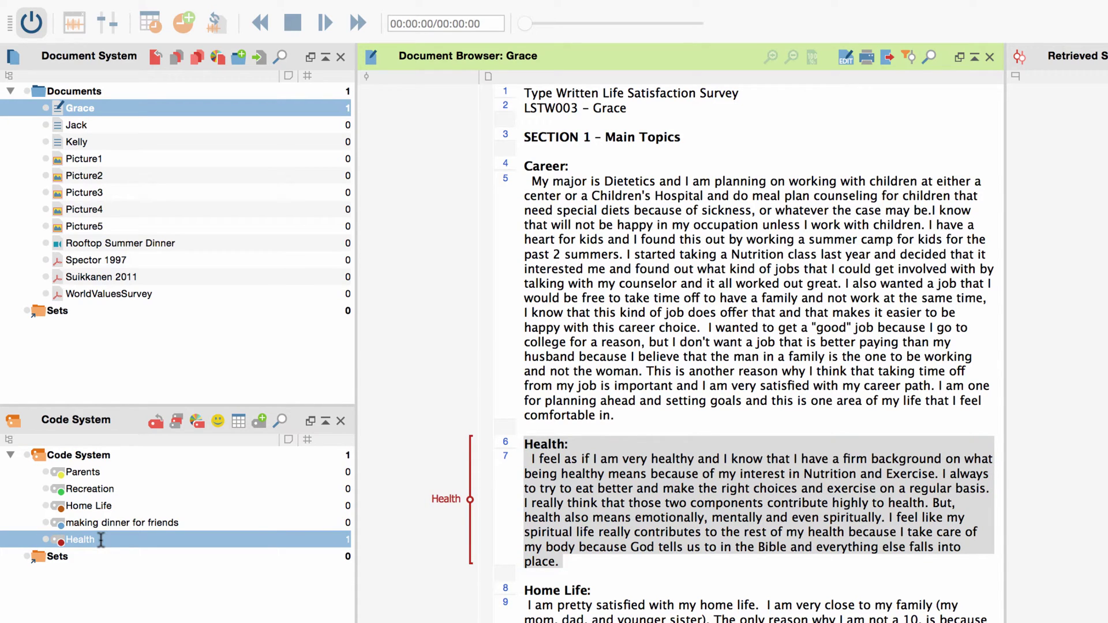
{"action": "left_click", "coordinate": [99, 158]}
Code the hands-and-baking-tray region of the Picture1 photo with 'making dinner for friends'
{"action": "double_click", "coordinate": [99, 158]}
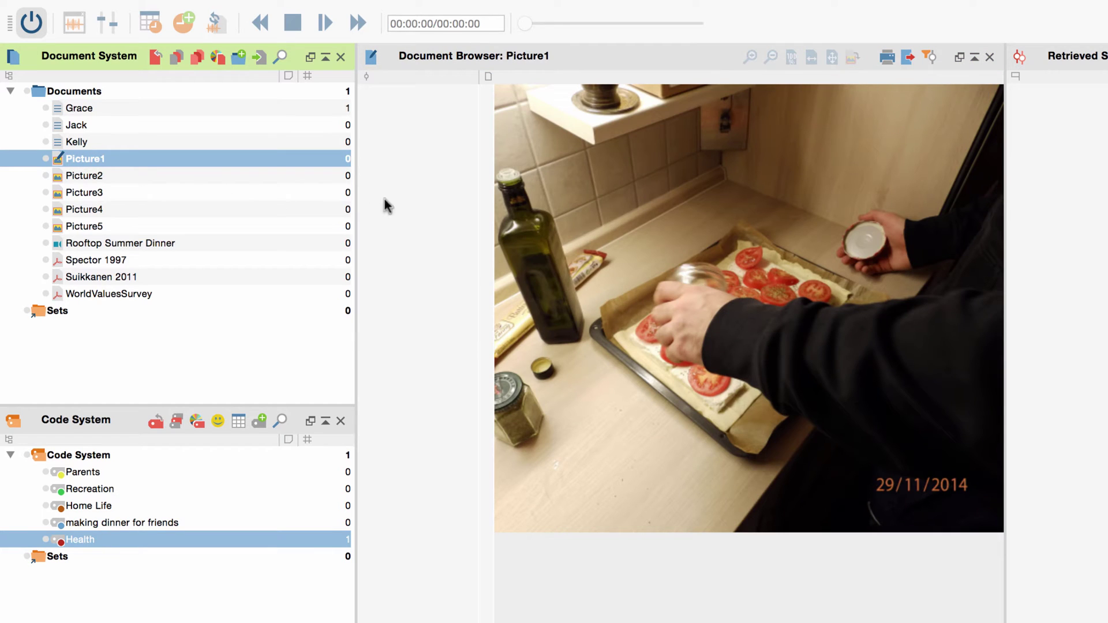
{"action": "left_click_drag", "start_coordinate": [544, 144], "coordinate": [945, 479]}
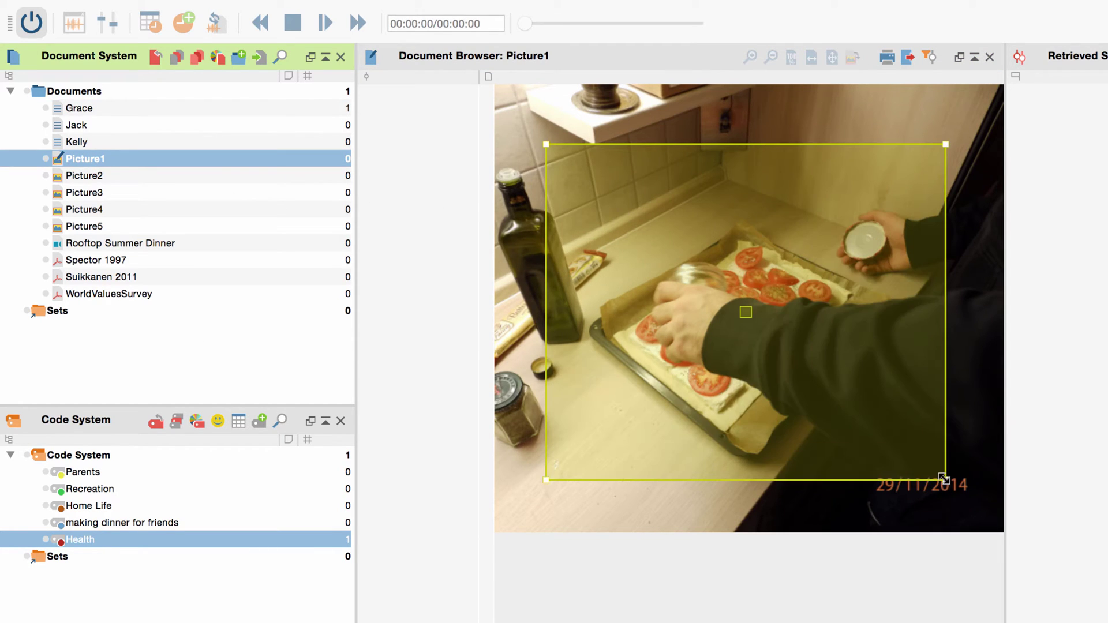
{"action": "left_click", "coordinate": [178, 522]}
{"action": "left_click_drag", "start_coordinate": [597, 407], "coordinate": [595, 430]}
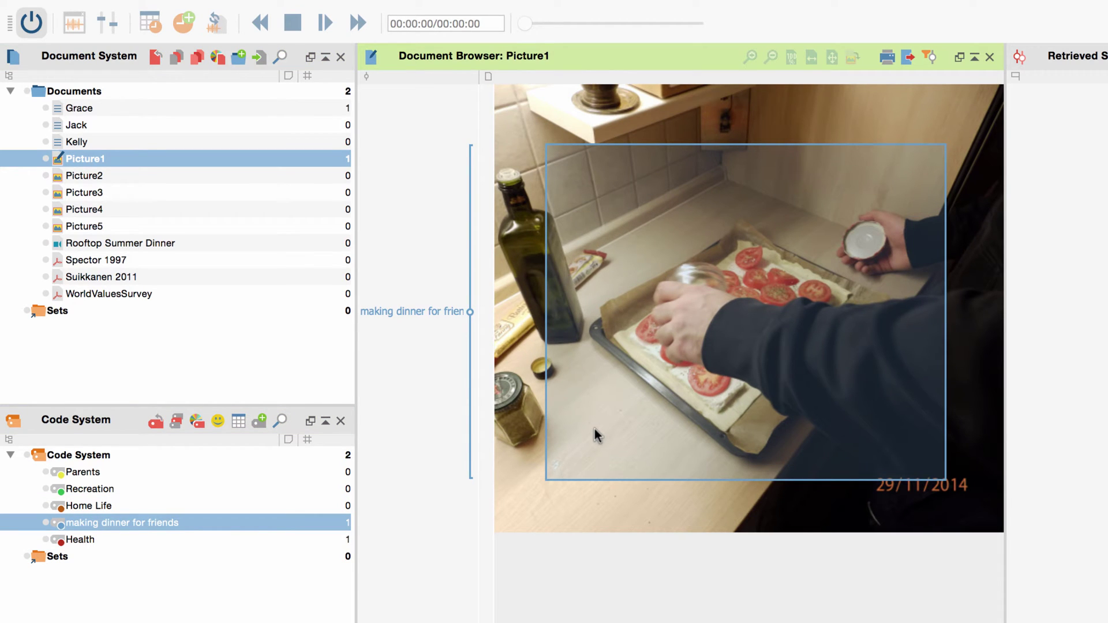
{"action": "double_click", "coordinate": [75, 243]}
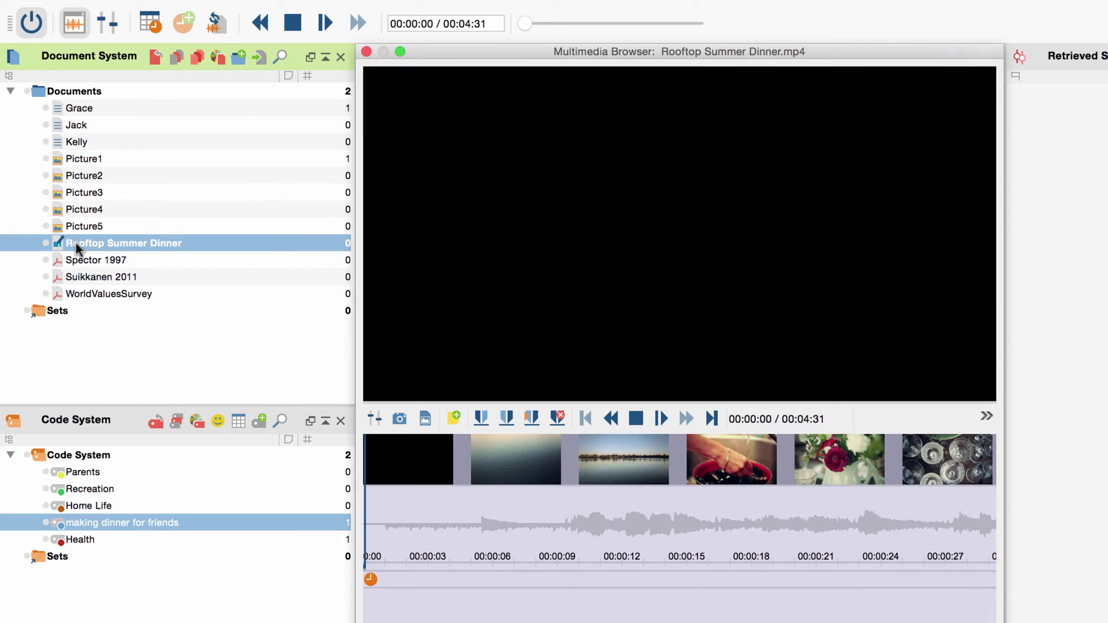
Code the 13.7–17.3 s video clip with 'making dinner for friends'
{"action": "left_click", "coordinate": [657, 517]}
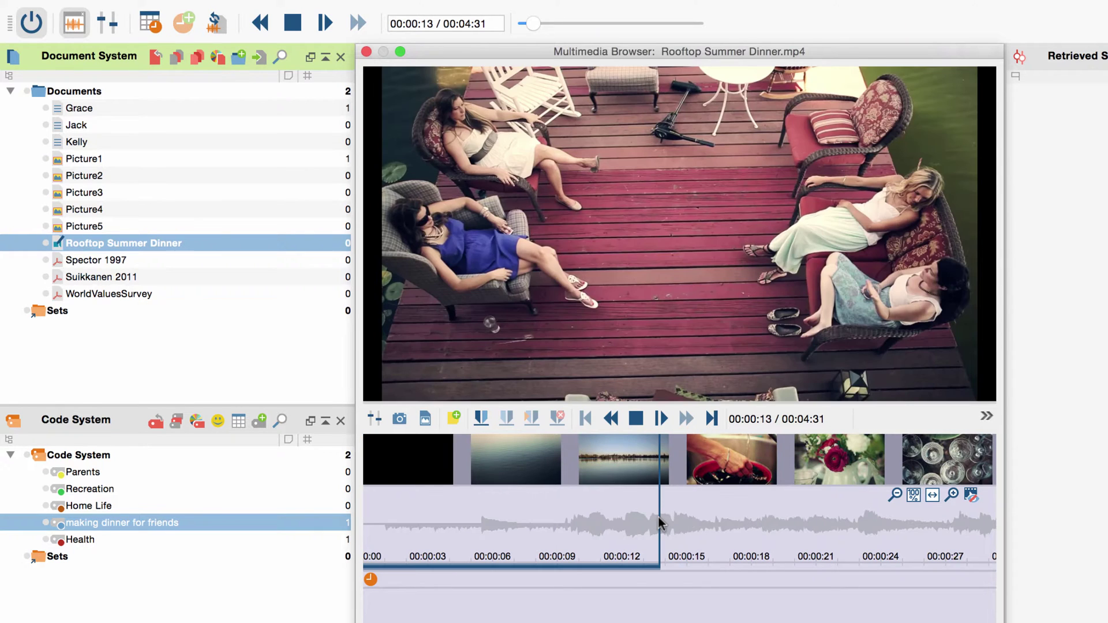
{"action": "left_click_drag", "start_coordinate": [675, 523], "coordinate": [737, 524]}
{"action": "left_click_drag", "start_coordinate": [225, 523], "coordinate": [676, 529]}
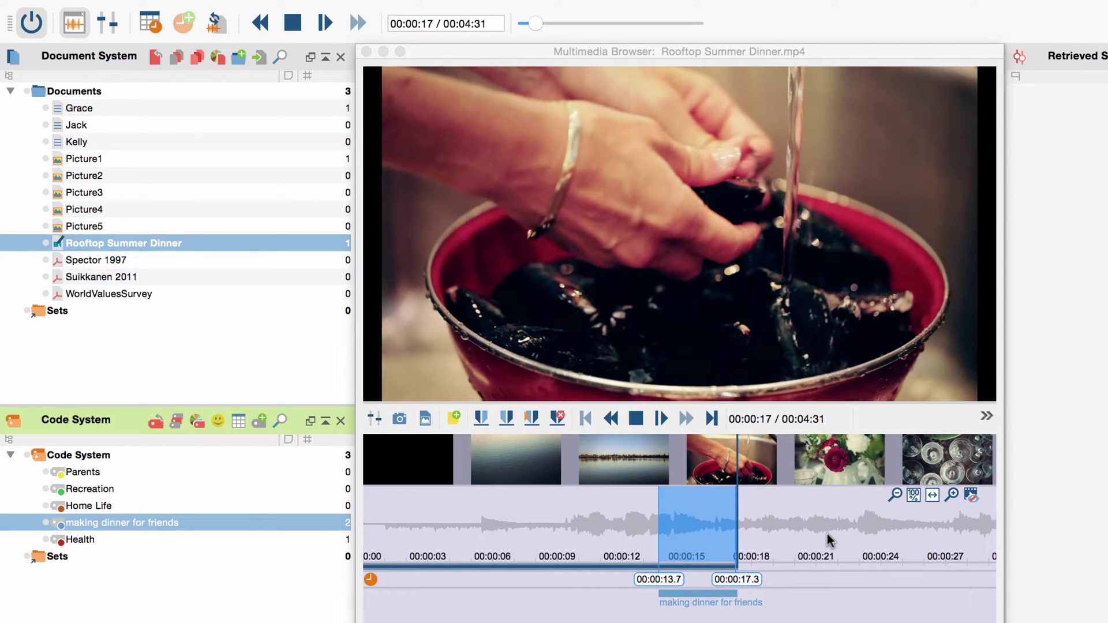
Code the 33.3–38.0 s clip with the current code and close the video
{"action": "scroll", "coordinate": [826, 534], "scroll_direction": "right", "scroll_amount": 5}
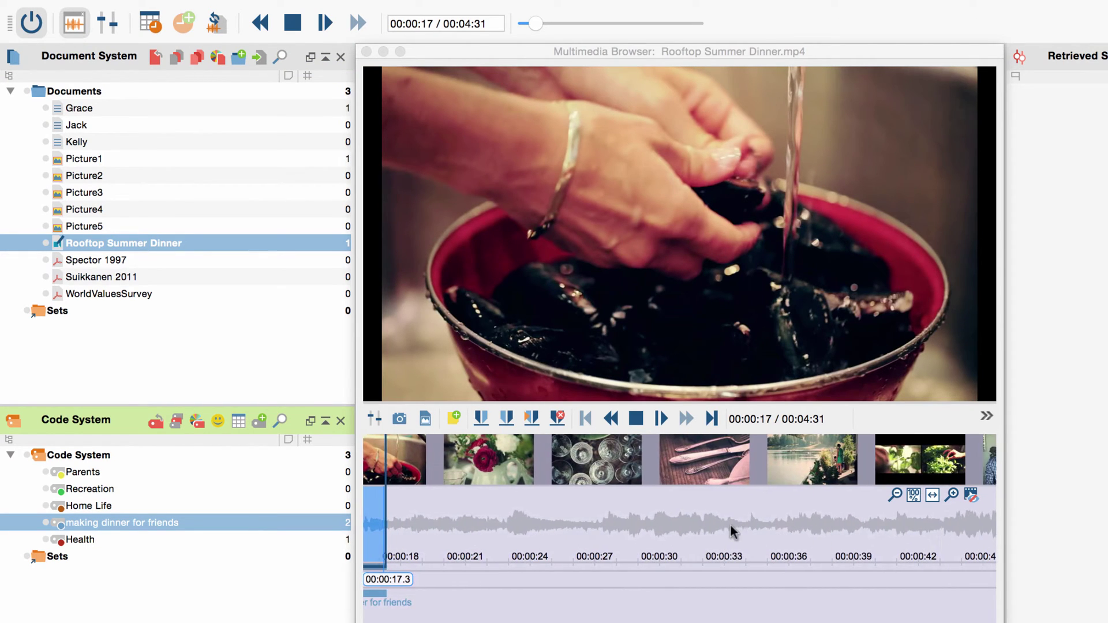
{"action": "left_click", "coordinate": [730, 525]}
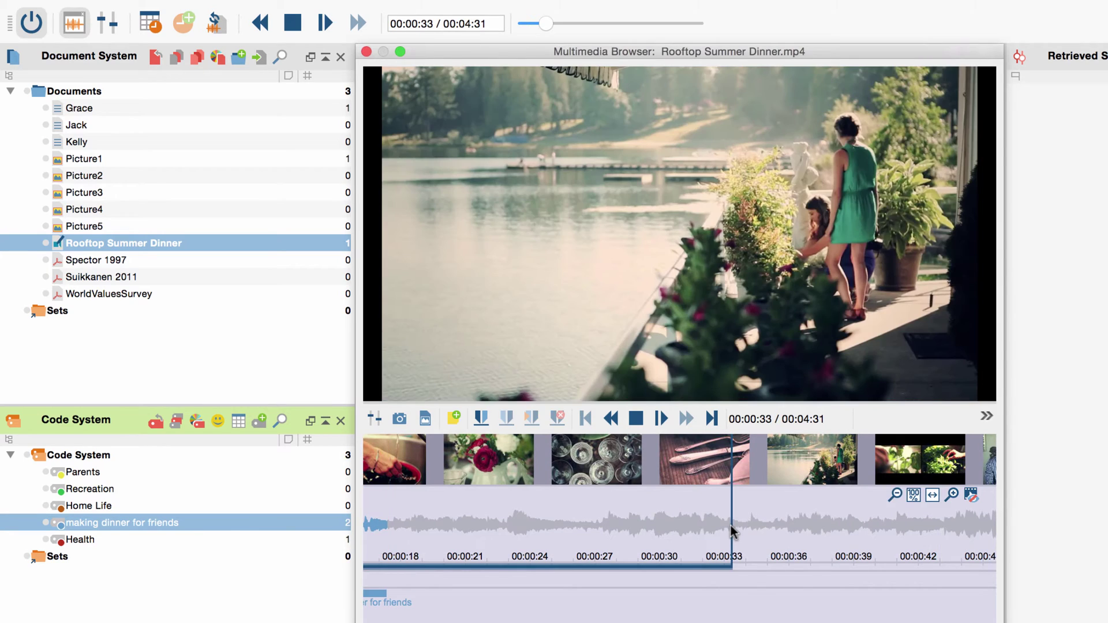
{"action": "left_click_drag", "start_coordinate": [730, 525], "coordinate": [832, 531]}
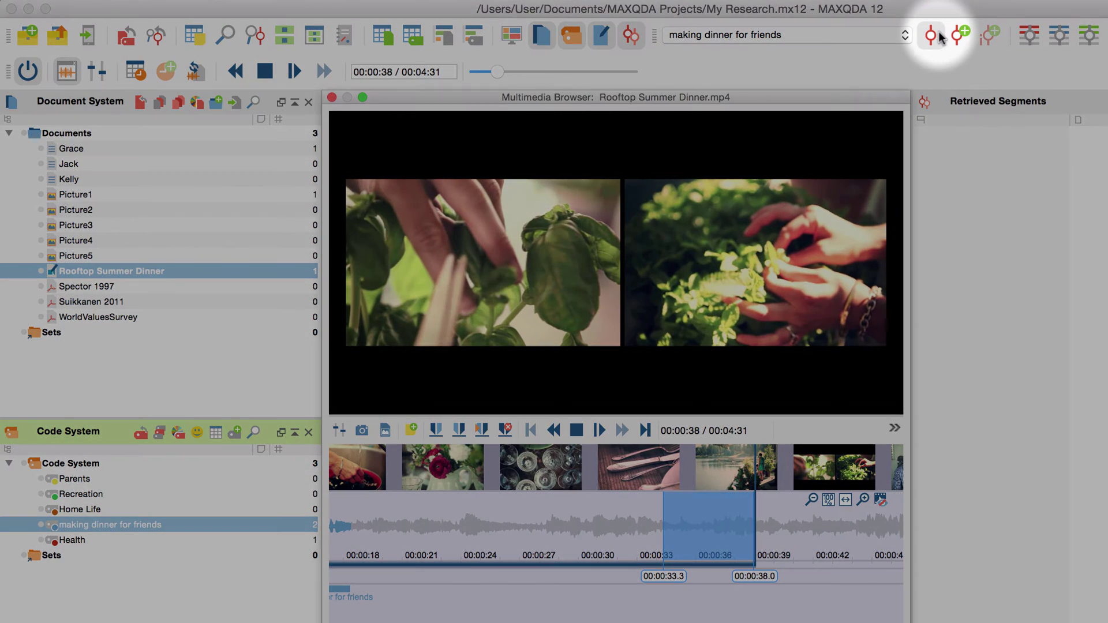
{"action": "left_click", "coordinate": [938, 35]}
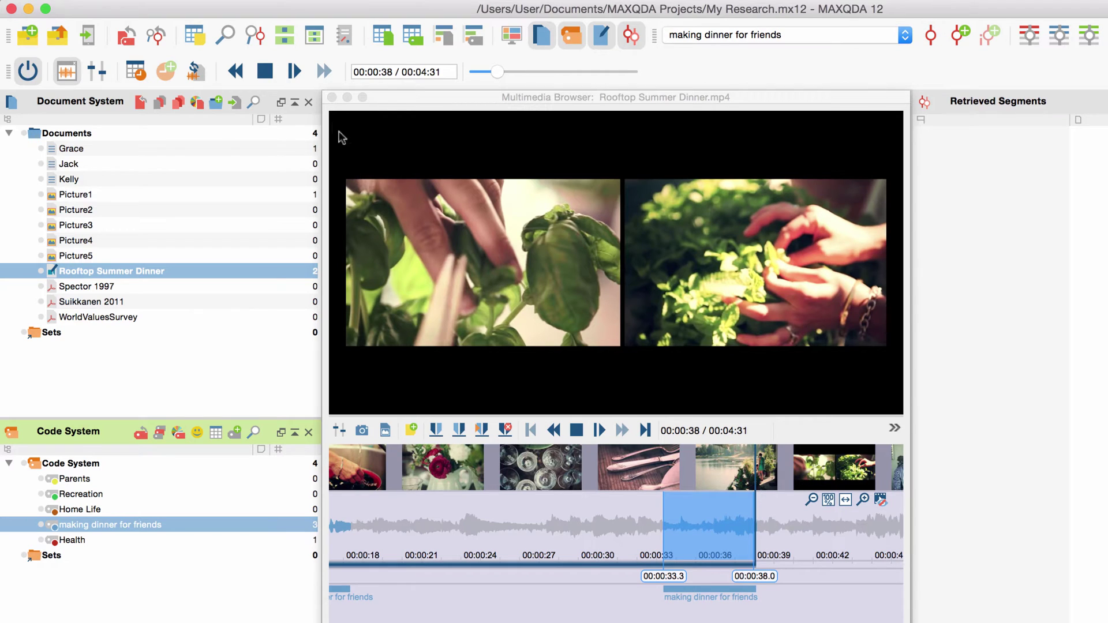
{"action": "left_click", "coordinate": [332, 97]}
Select Grace's Recreation section and code it with a new code named 'Recreation'
{"action": "double_click", "coordinate": [76, 149]}
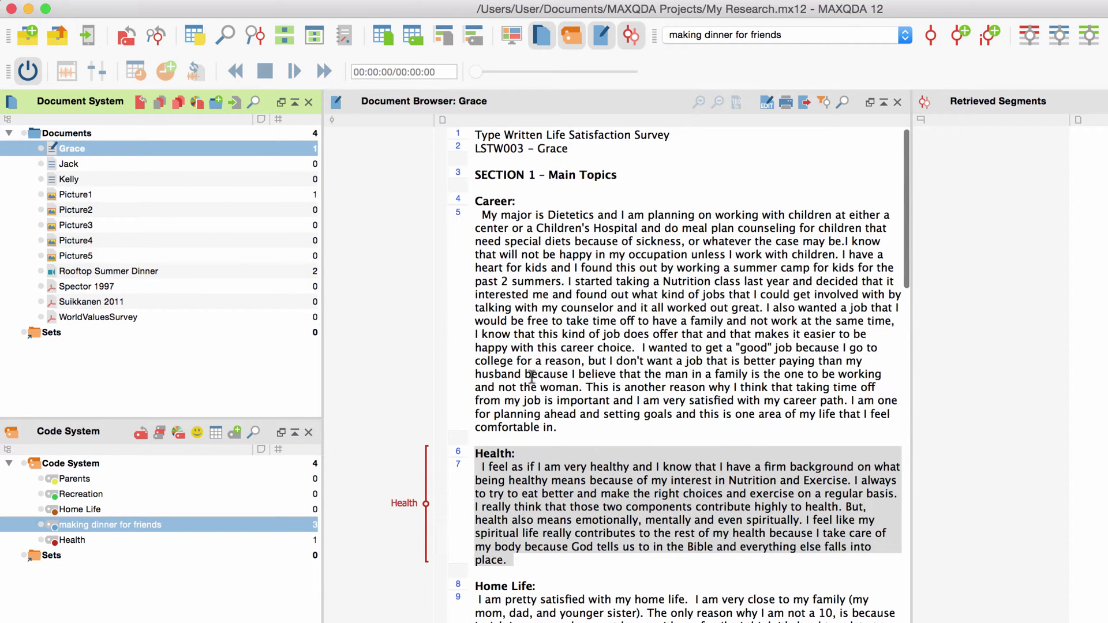
{"action": "scroll", "coordinate": [532, 378], "scroll_direction": "down", "scroll_amount": 2}
{"action": "scroll", "coordinate": [532, 378], "scroll_direction": "down", "scroll_amount": 10}
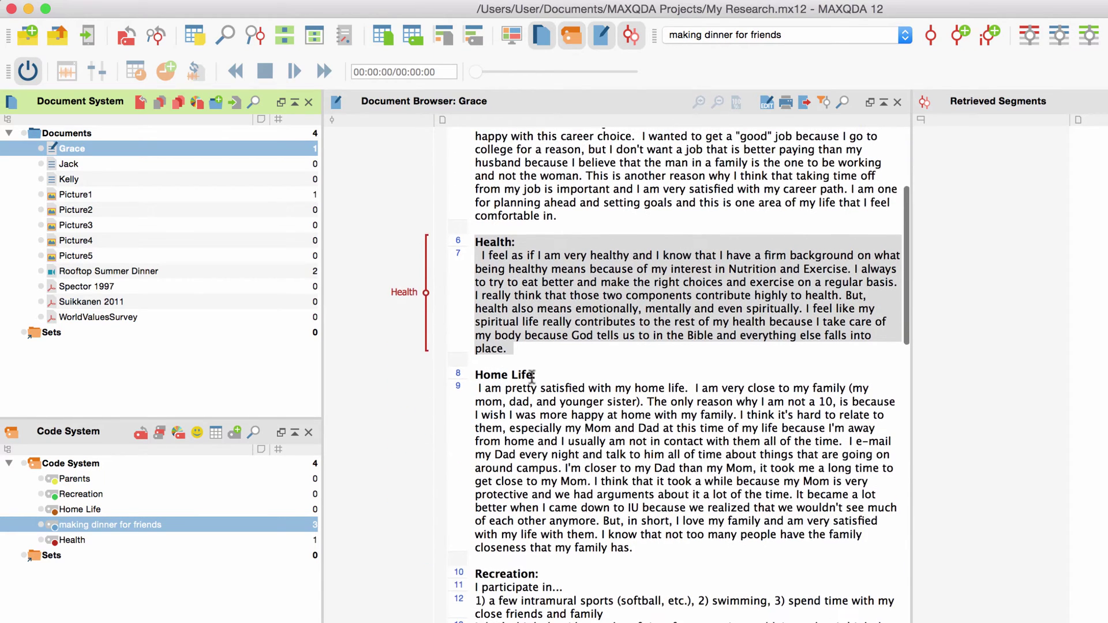
{"action": "mouse_move", "coordinate": [802, 599]}
{"action": "left_mouse_down"}
{"action": "mouse_move", "coordinate": [562, 514]}
{"action": "mouse_move", "coordinate": [474, 430]}
{"action": "left_mouse_up"}
{"action": "right_click", "coordinate": [519, 468]}
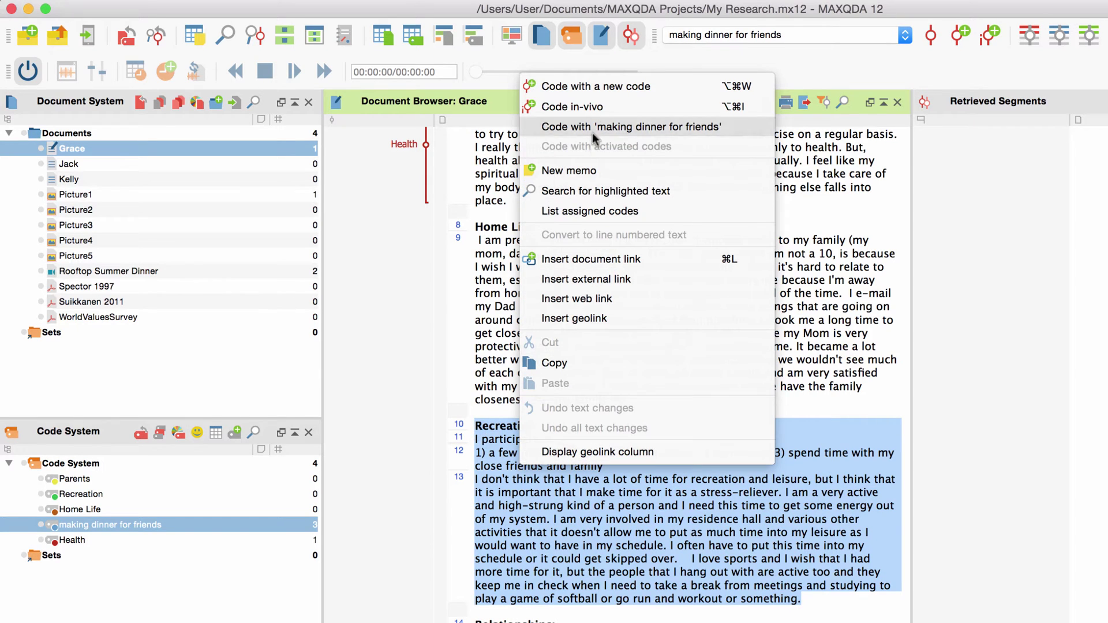
{"action": "left_click", "coordinate": [593, 87]}
{"action": "type", "text": "R"}
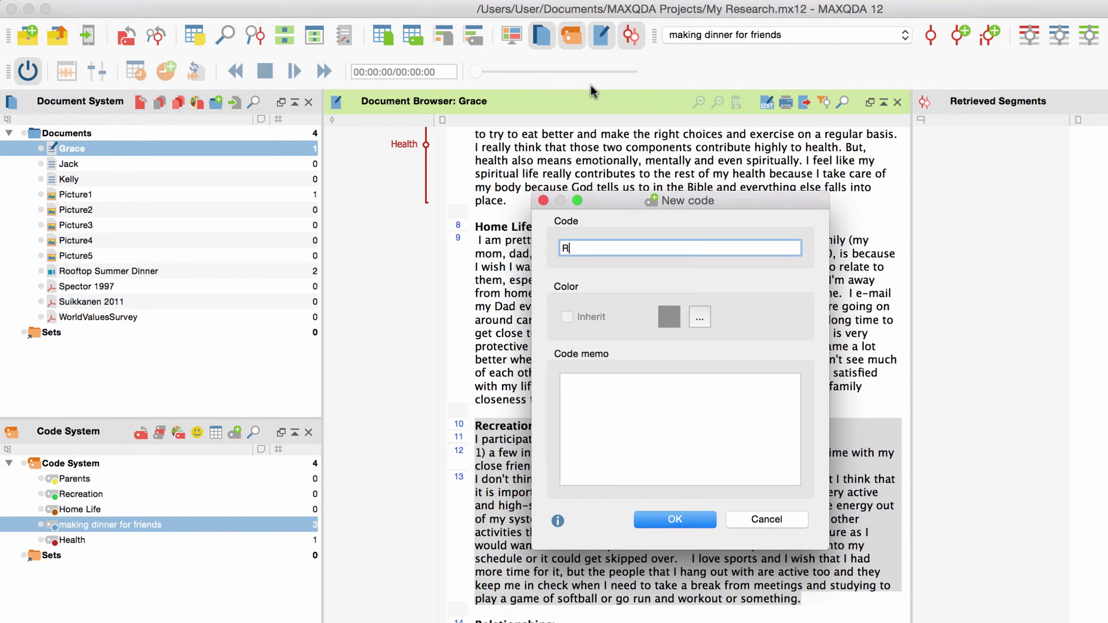
{"action": "type", "text": "ecreation"}
{"action": "left_click", "coordinate": [673, 519]}
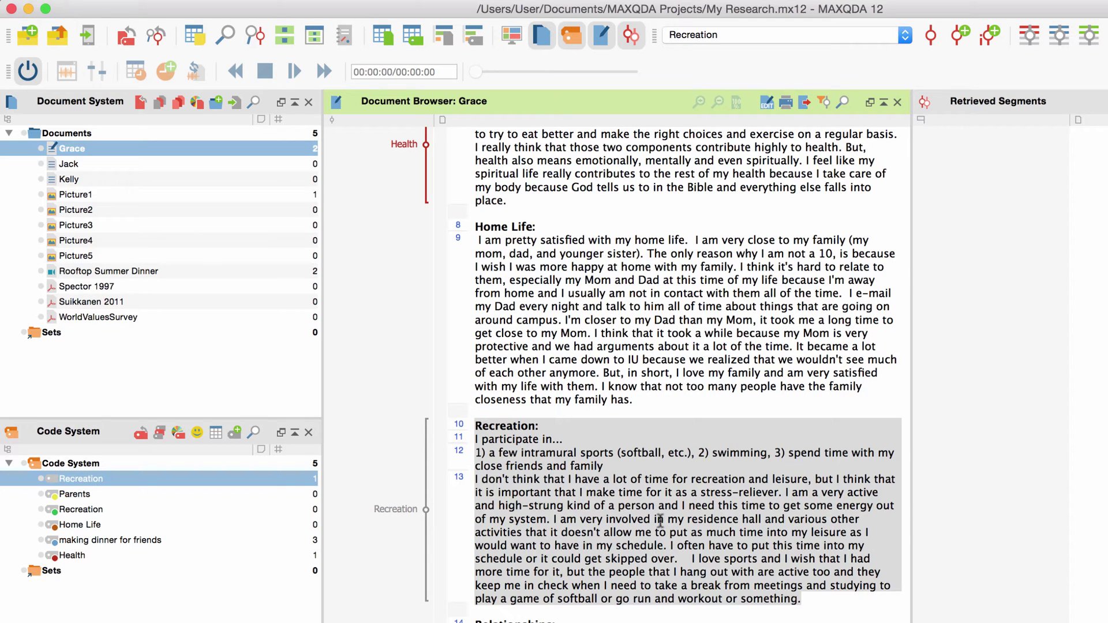
Activate Parents and Home Life, then code Grace's Home Life paragraph with both activated codes
{"action": "left_click", "coordinate": [44, 497]}
{"action": "left_click", "coordinate": [41, 525]}
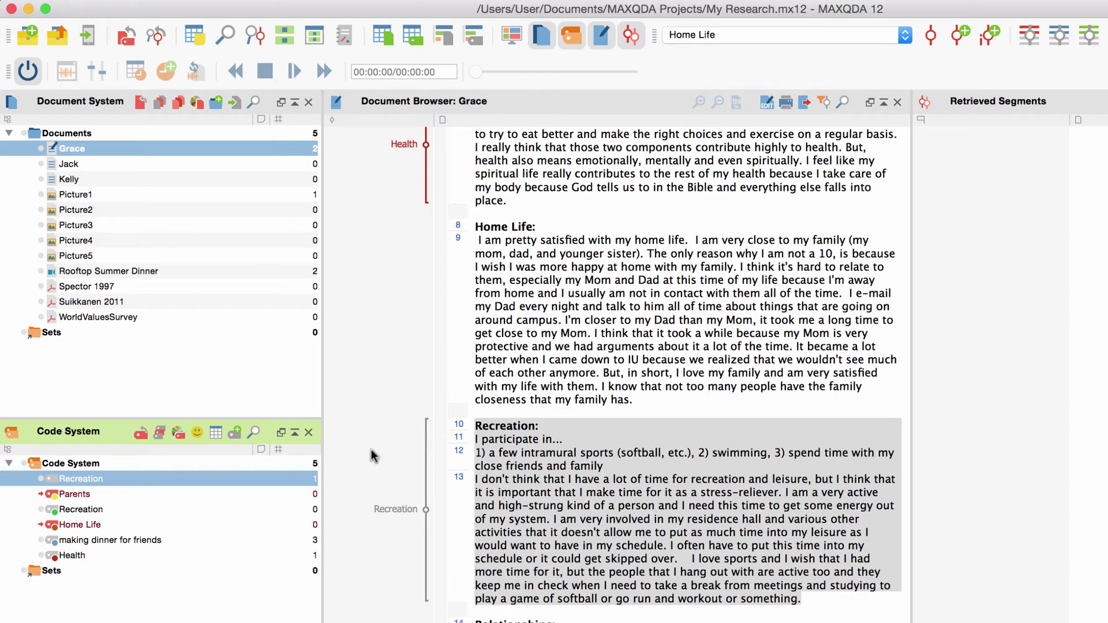
{"action": "left_click_drag", "start_coordinate": [635, 400], "coordinate": [480, 227]}
{"action": "right_click", "coordinate": [519, 260]}
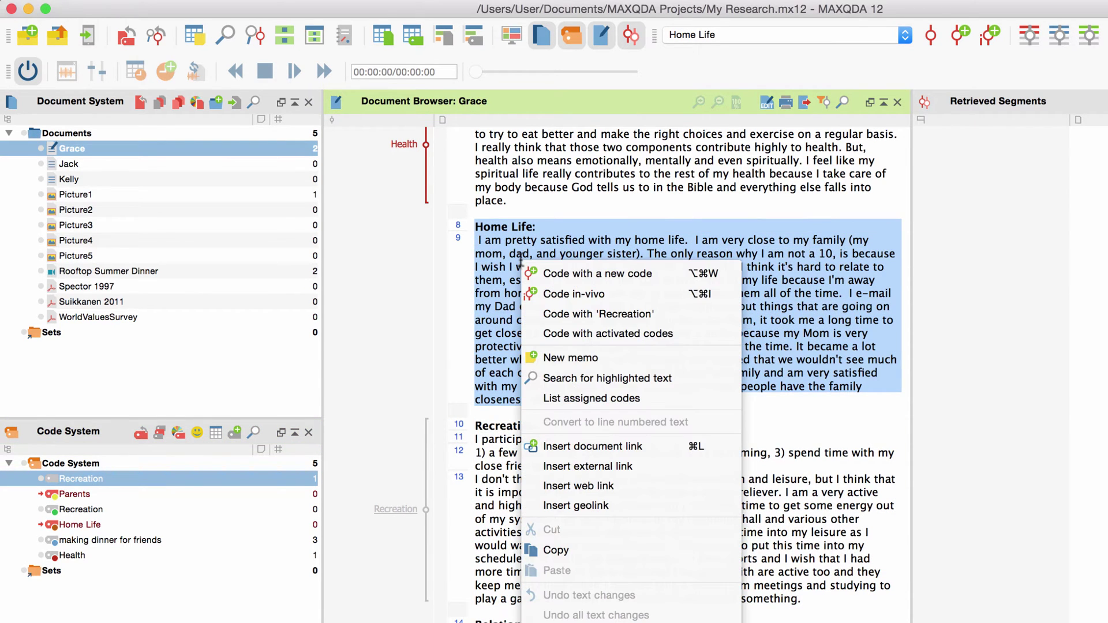
{"action": "left_click", "coordinate": [579, 326]}
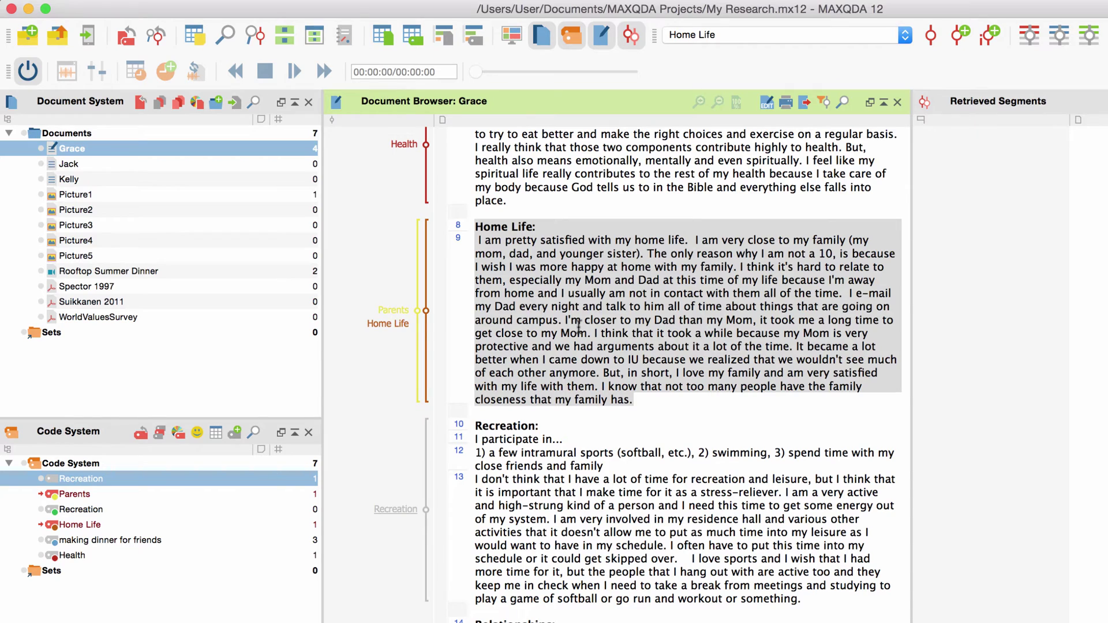
{"action": "scroll", "coordinate": [579, 326], "scroll_direction": "up", "scroll_amount": 5}
{"action": "scroll", "coordinate": [579, 326], "scroll_direction": "up", "scroll_amount": 3}
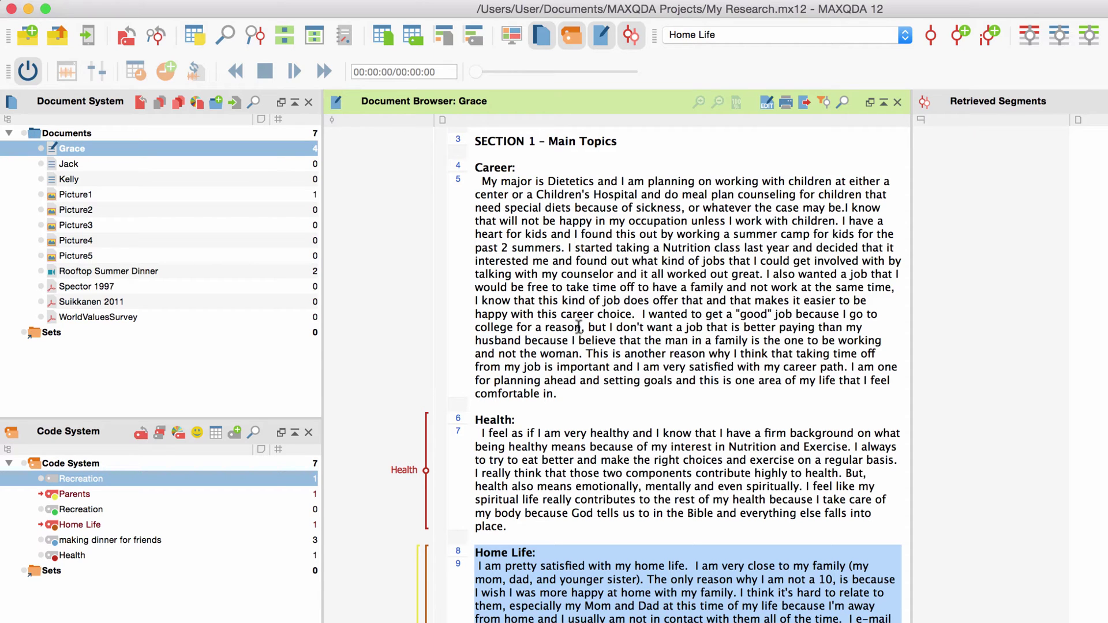
Code the word 'happy' in Grace's Career paragraph in-vivo
{"action": "left_click", "coordinate": [579, 220]}
{"action": "double_click", "coordinate": [579, 220]}
{"action": "right_click", "coordinate": [579, 220]}
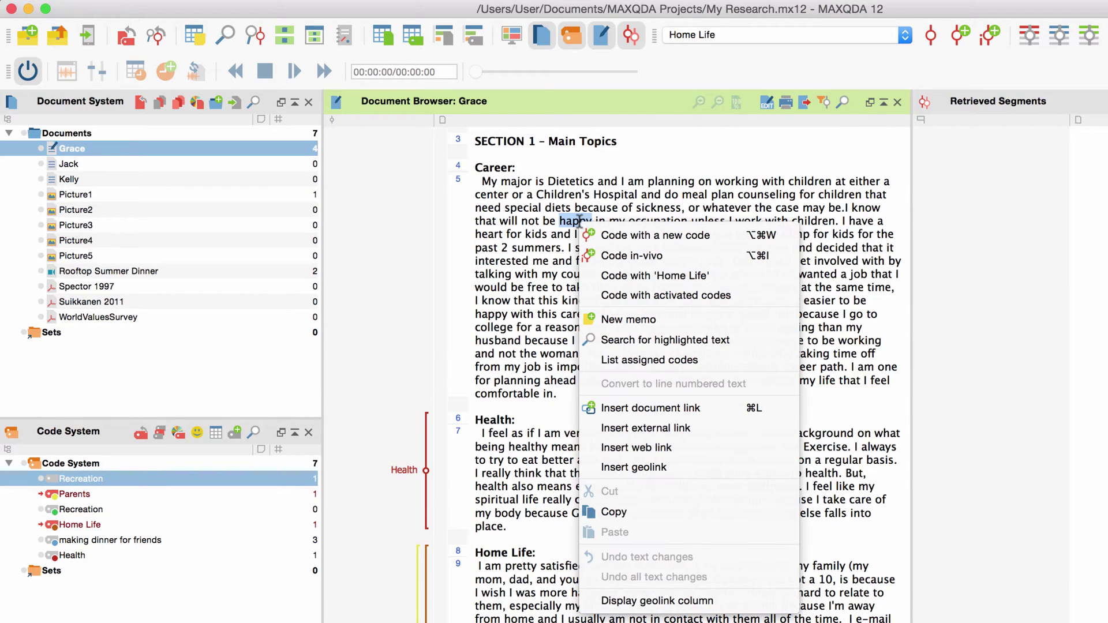
{"action": "left_click", "coordinate": [633, 261]}
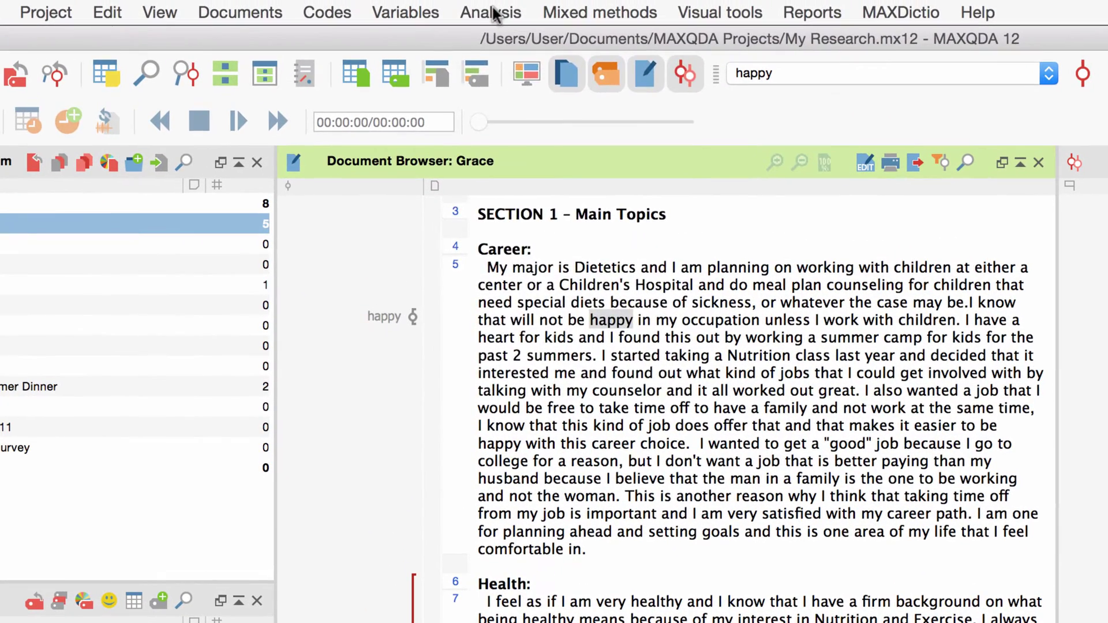
Run a lexical search for the term 'happy'
{"action": "left_click", "coordinate": [488, 5]}
{"action": "left_click", "coordinate": [489, 41]}
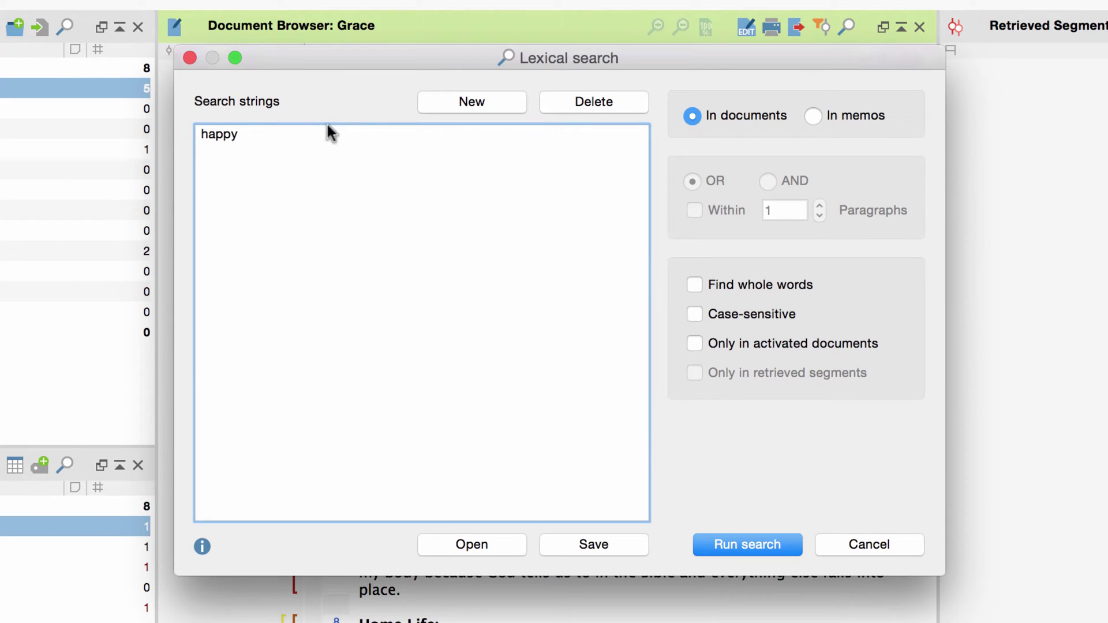
{"action": "left_click", "coordinate": [411, 223]}
{"action": "left_click", "coordinate": [734, 535]}
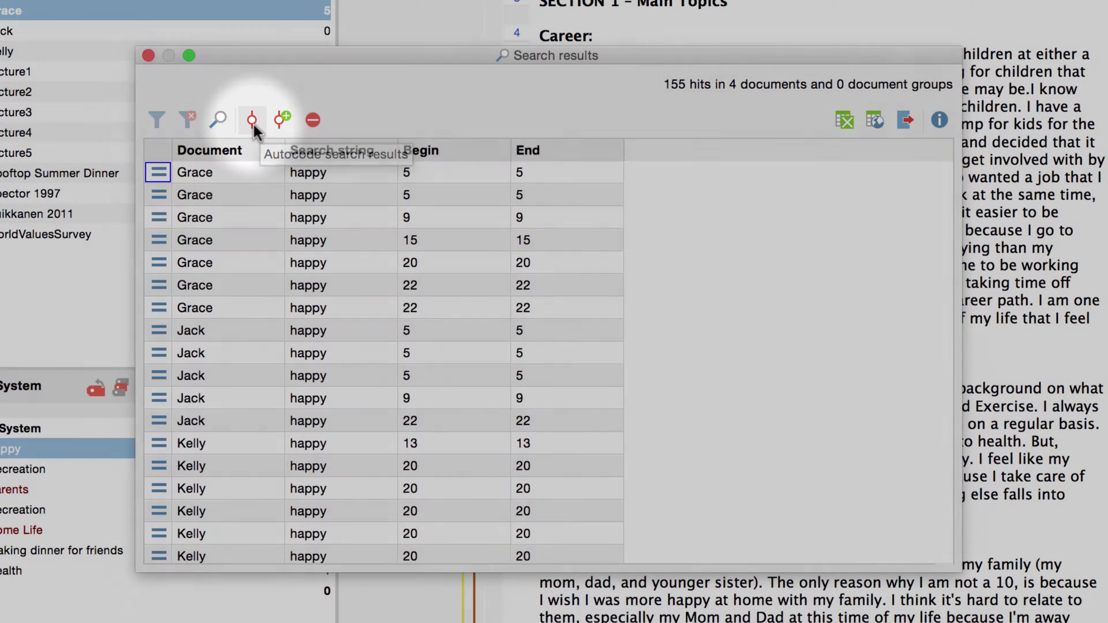
Autocode all search hits with the happy code at sentence level, coding 153 segments
{"action": "left_click", "coordinate": [253, 122]}
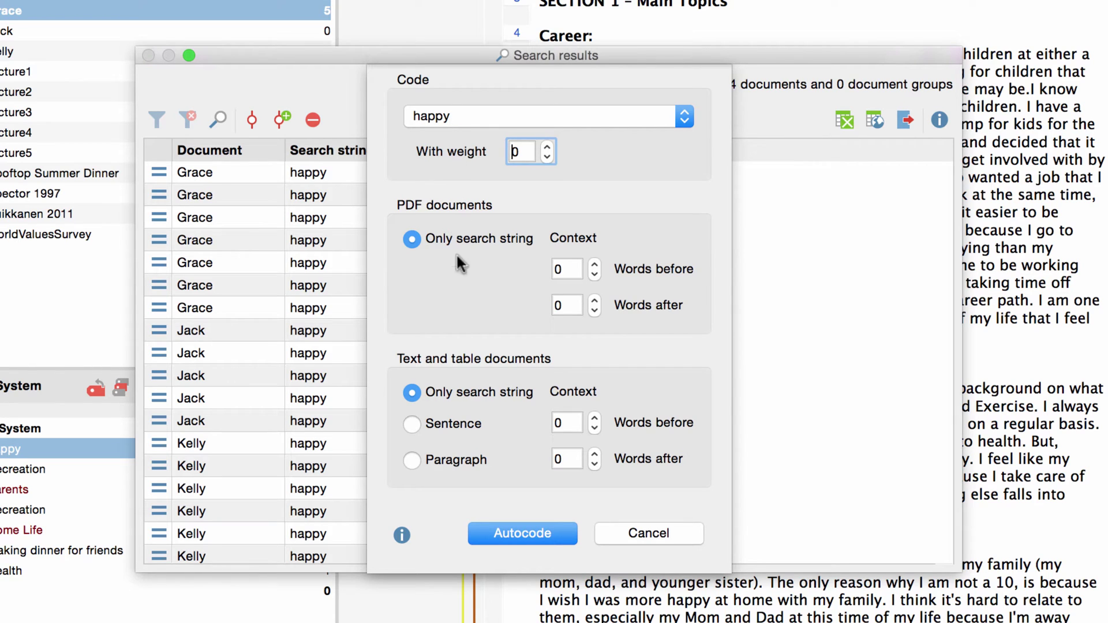
{"action": "left_click", "coordinate": [412, 425]}
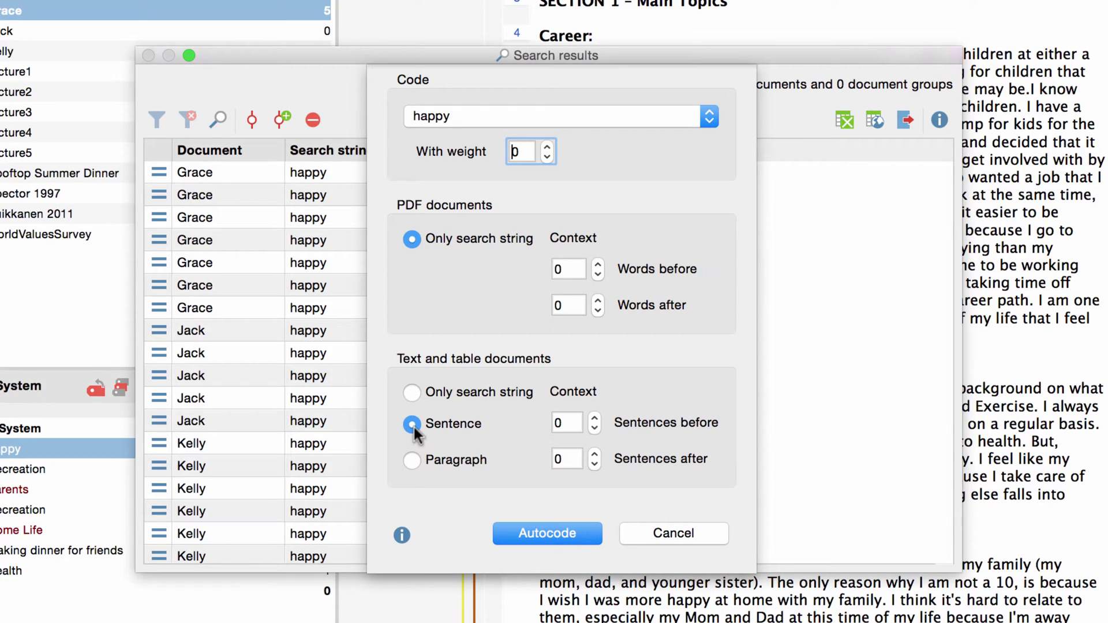
{"action": "left_click", "coordinate": [535, 528]}
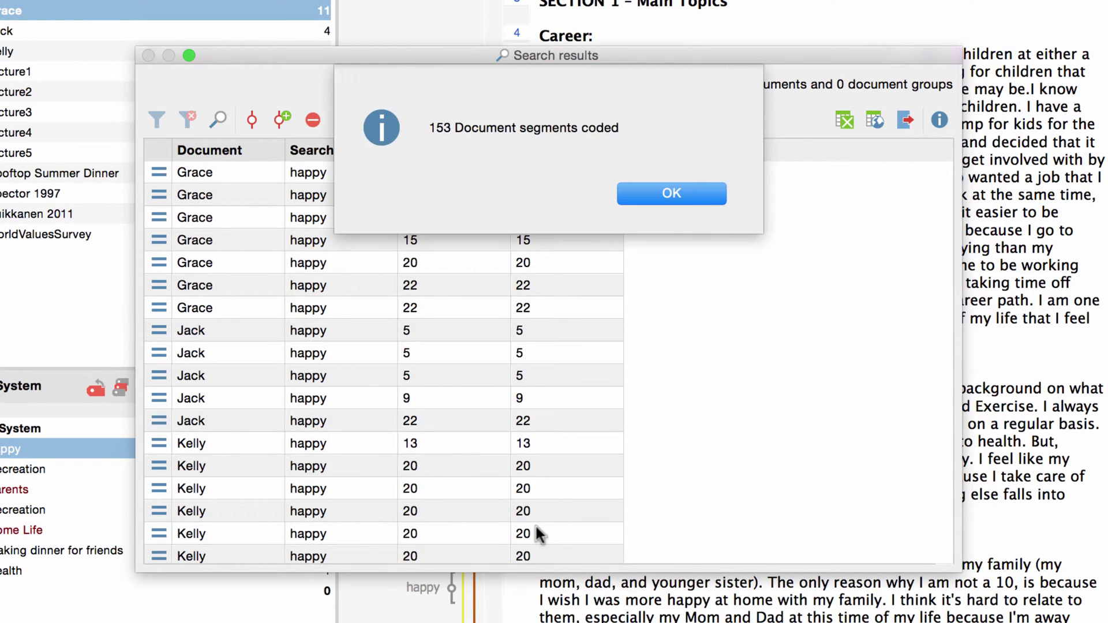
{"action": "left_click", "coordinate": [666, 194]}
Deactivate Parents and Home Life and activate Grace's and Kelly's documents to retrieve happy segments
{"action": "left_click", "coordinate": [186, 93]}
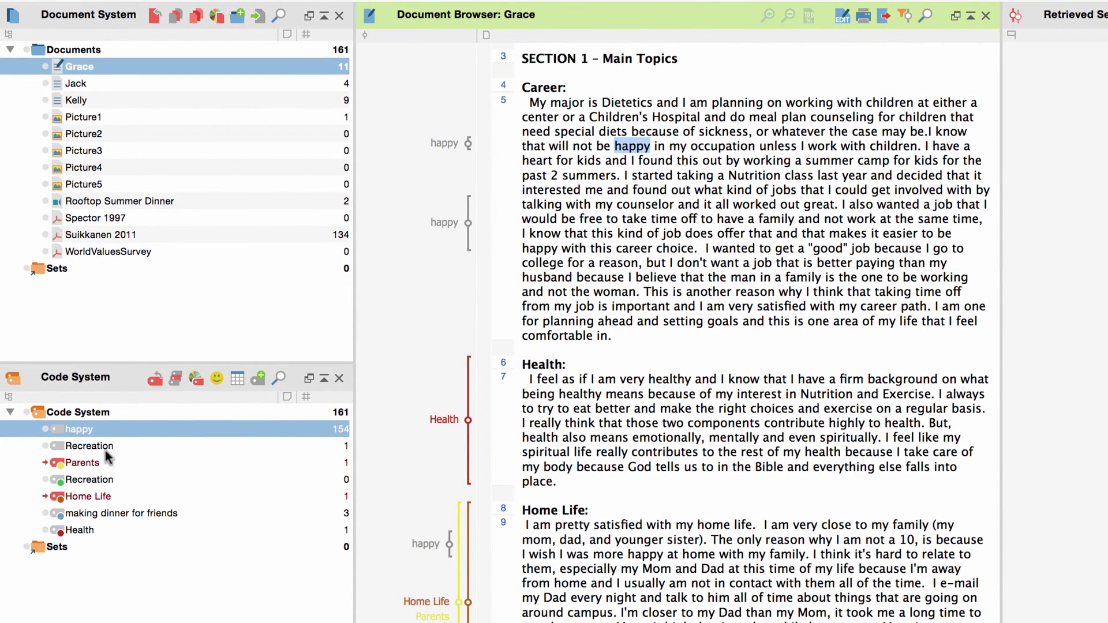
{"action": "left_click", "coordinate": [45, 462]}
{"action": "left_click", "coordinate": [45, 496]}
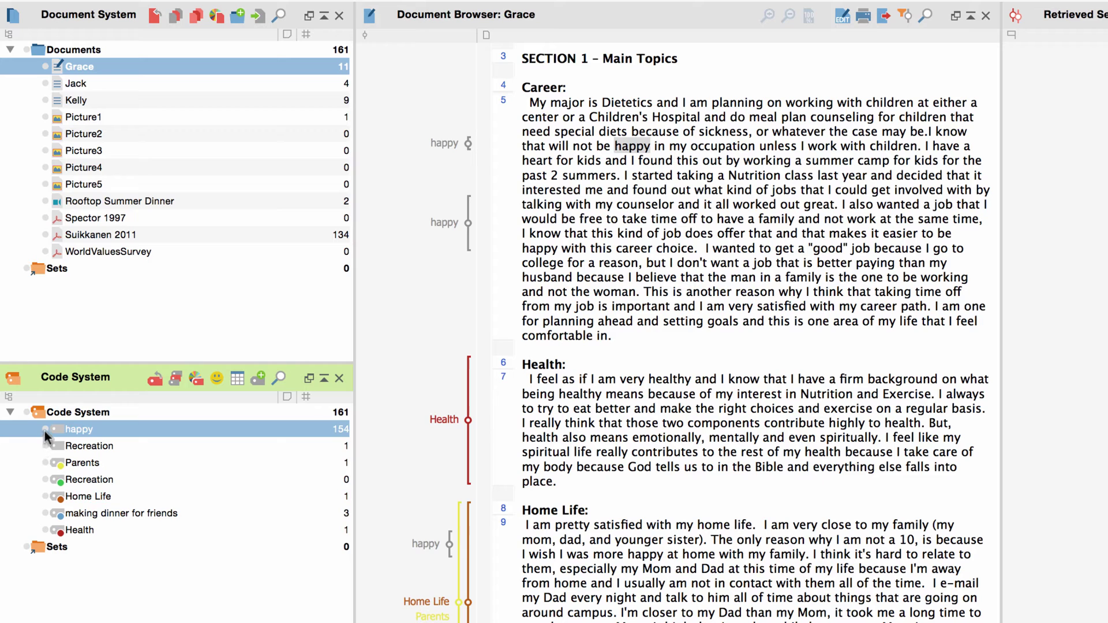
{"action": "left_click", "coordinate": [46, 67]}
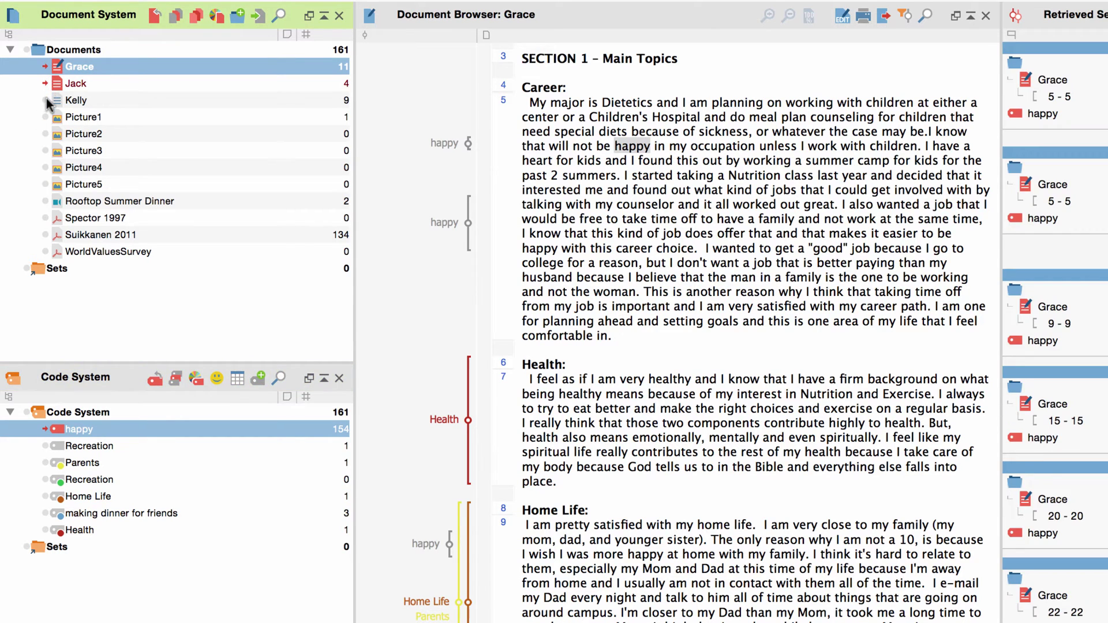
{"action": "left_click", "coordinate": [46, 101]}
{"action": "scroll", "coordinate": [1028, 183], "scroll_direction": "down", "scroll_amount": 10}
{"action": "scroll", "coordinate": [826, 185], "scroll_direction": "down", "scroll_amount": 3}
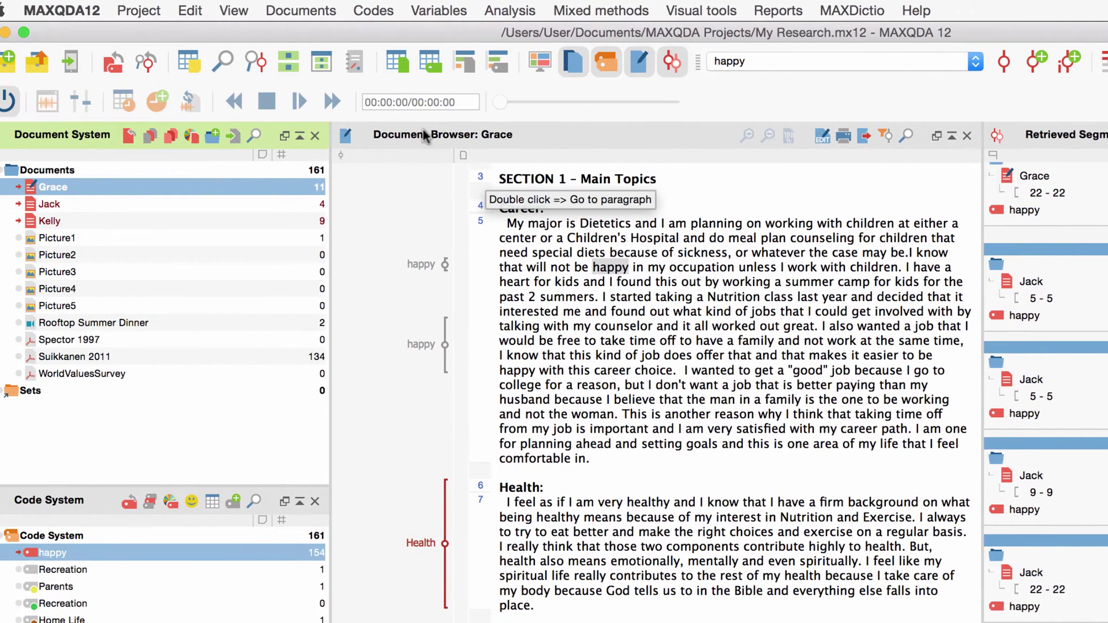
Show the Code toolbar and color-code Grace's family-closeness sentence in magenta
{"action": "left_click", "coordinate": [265, 12]}
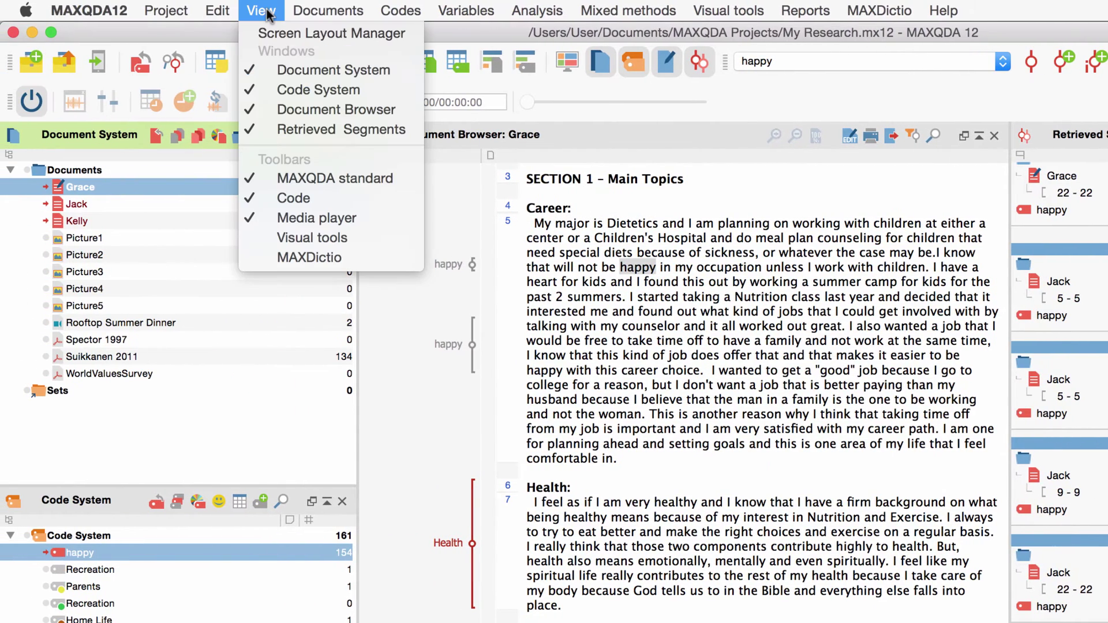
{"action": "left_click", "coordinate": [282, 191]}
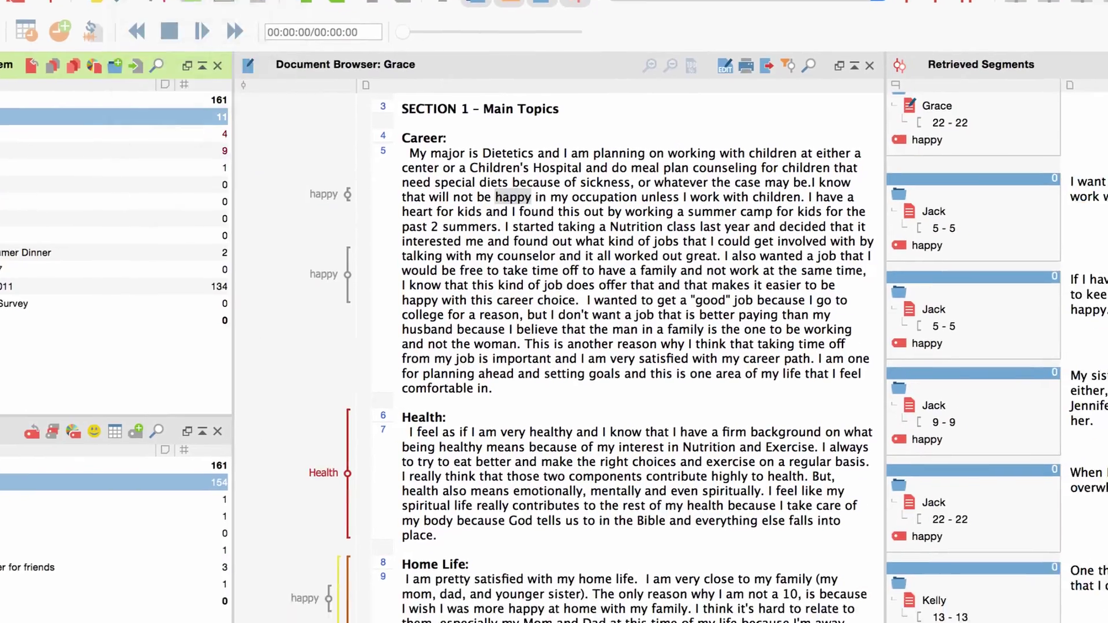
{"action": "scroll", "coordinate": [268, 300], "scroll_direction": "down", "scroll_amount": 5}
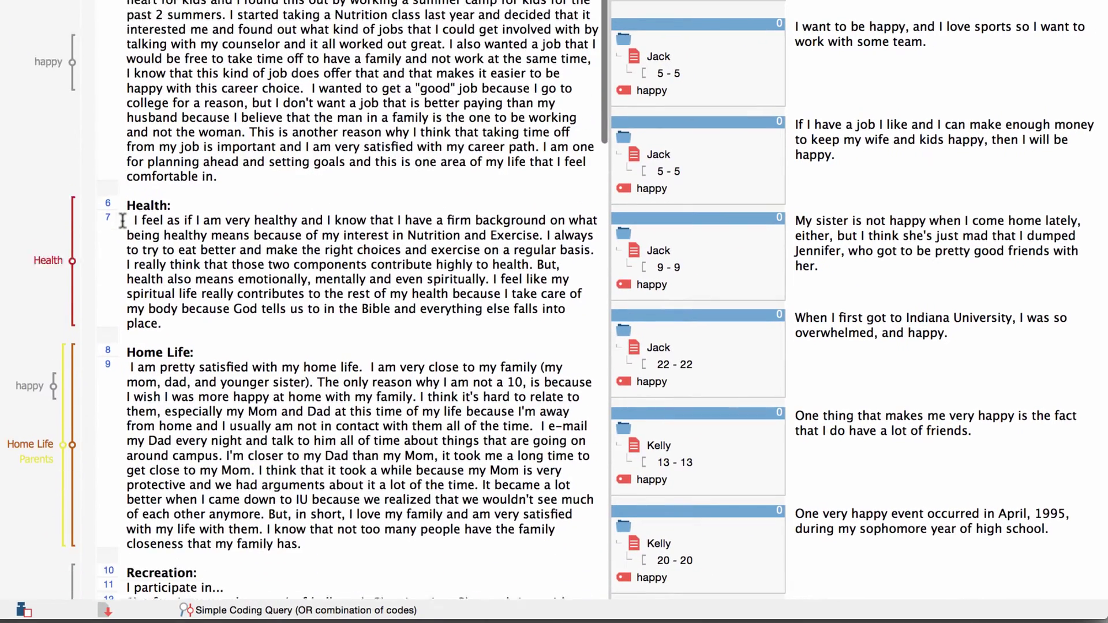
{"action": "left_click_drag", "start_coordinate": [302, 502], "coordinate": [267, 492]}
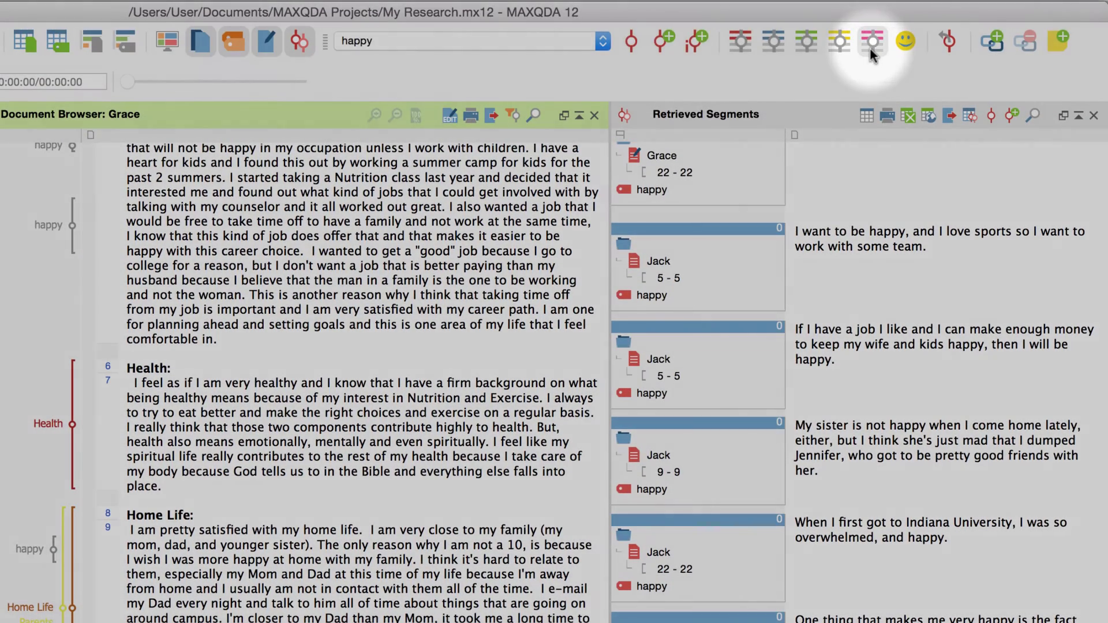
{"action": "left_click", "coordinate": [872, 48]}
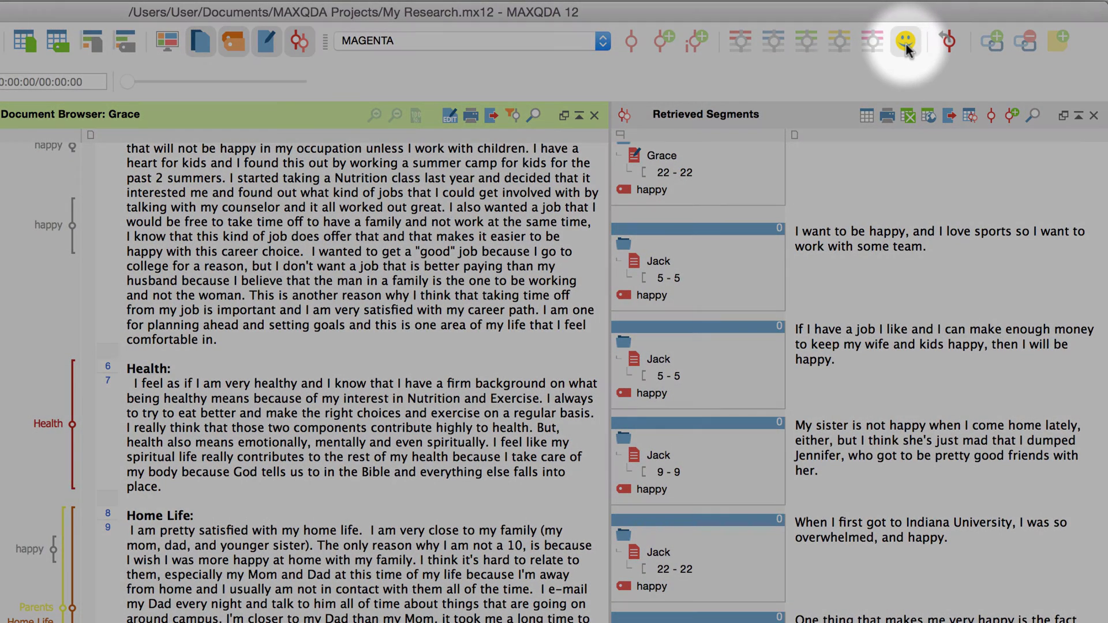
Code 'I am pretty satisfied with my home life.' with the smiling emoticode
{"action": "left_click", "coordinate": [906, 42]}
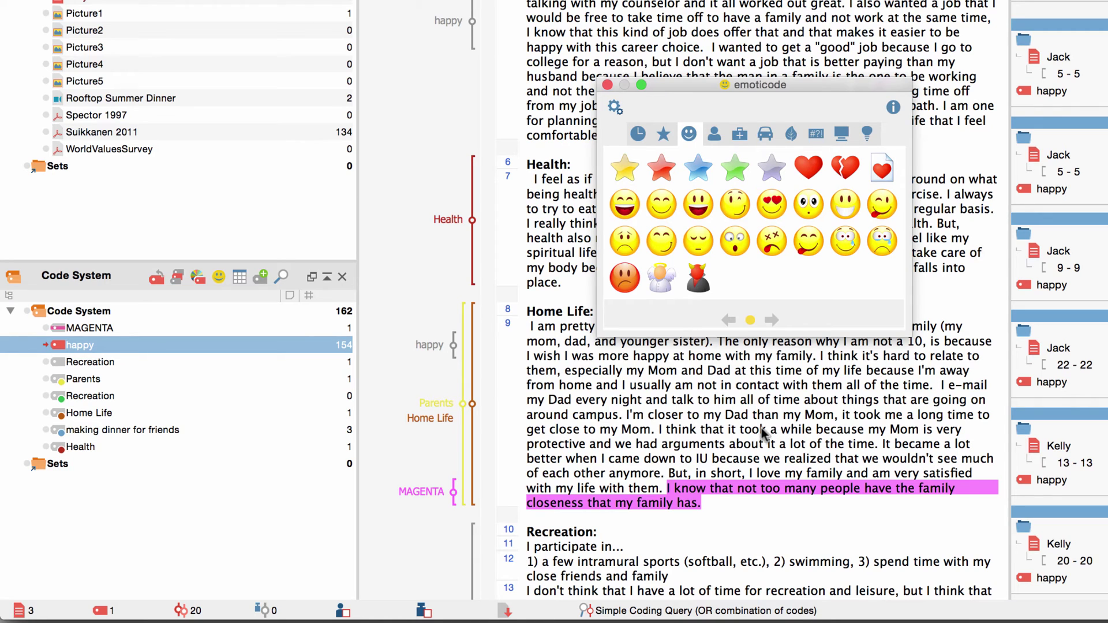
{"action": "scroll", "coordinate": [763, 432], "scroll_direction": "up", "scroll_amount": 3}
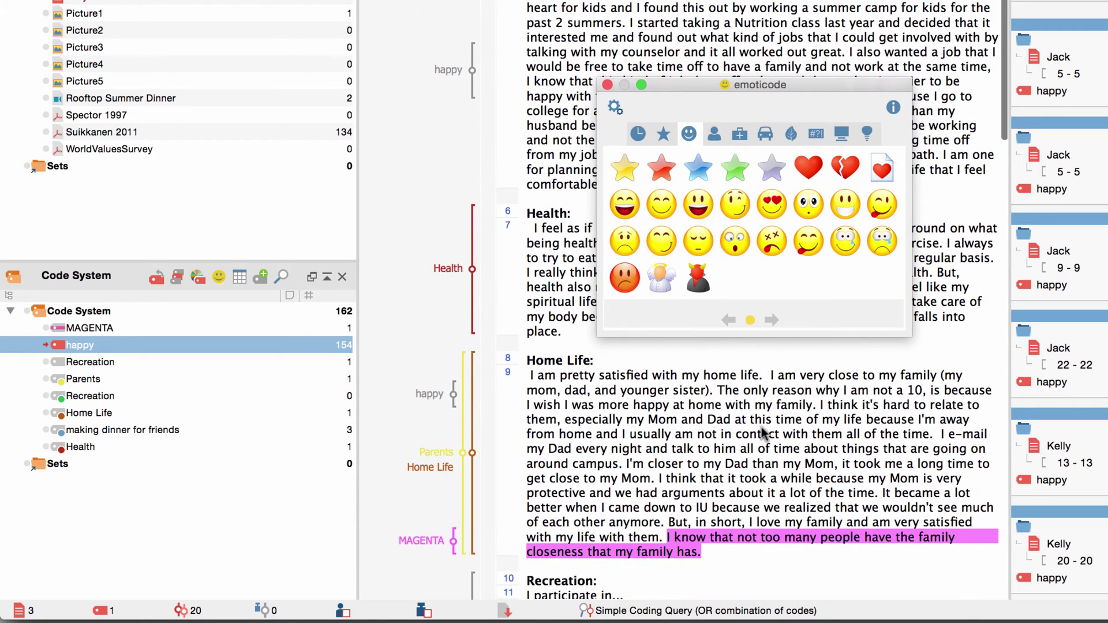
{"action": "left_click_drag", "start_coordinate": [767, 380], "coordinate": [527, 375]}
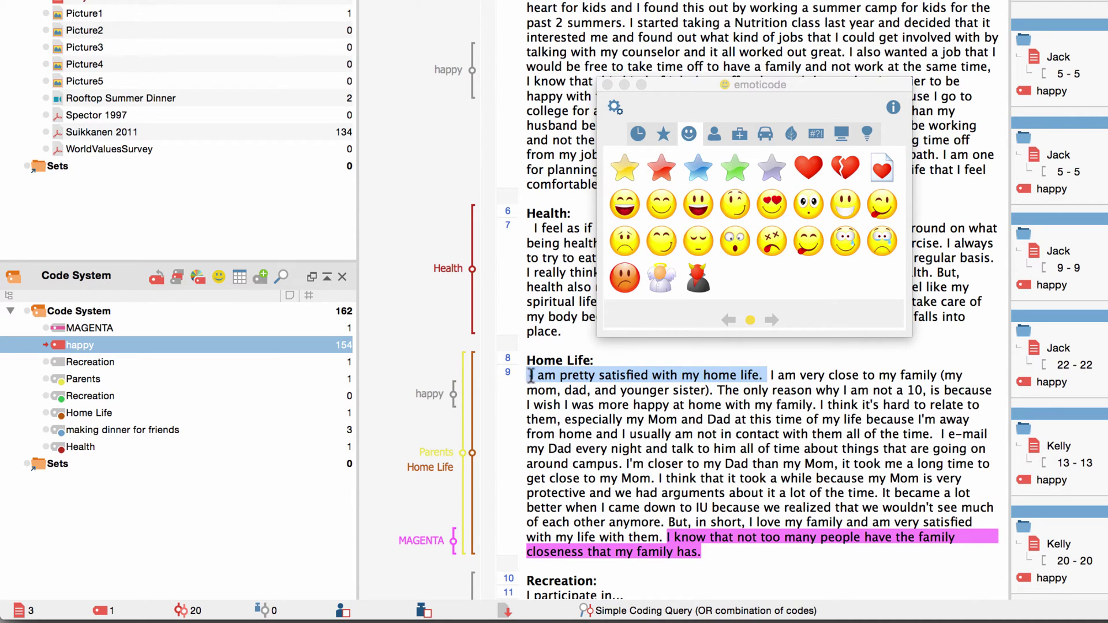
{"action": "left_click", "coordinate": [660, 212]}
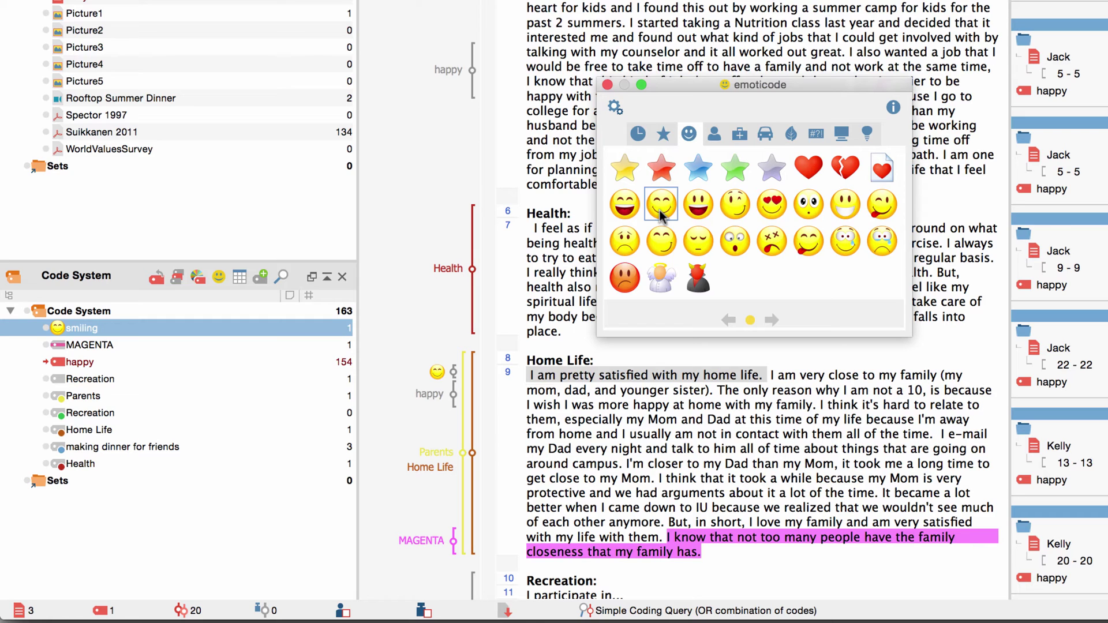
{"action": "left_click", "coordinate": [607, 84]}
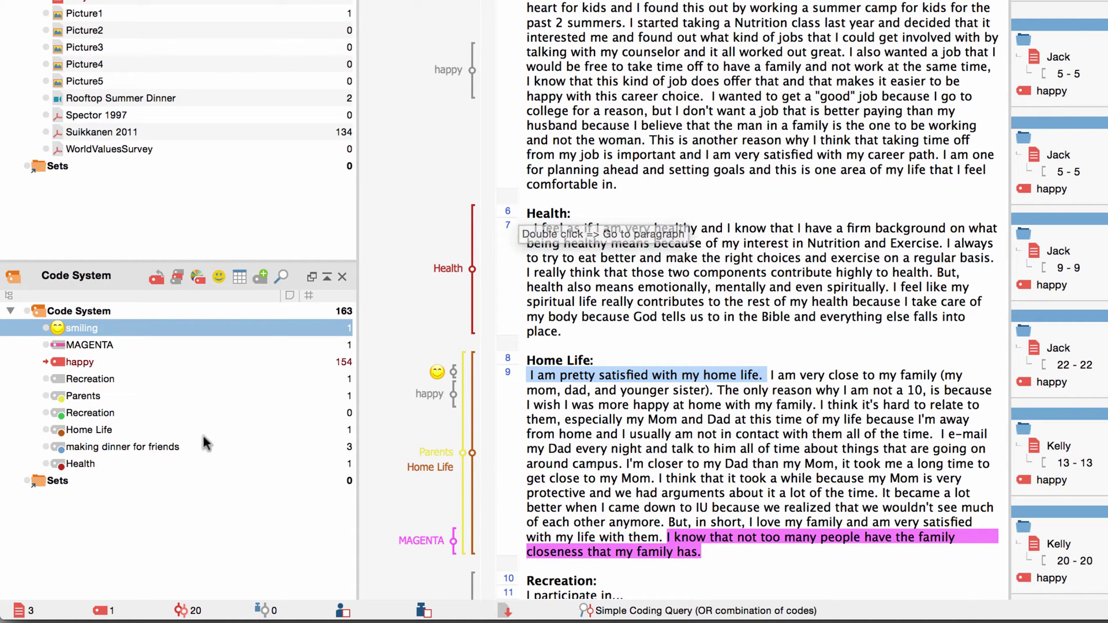
Assign the keyboard shortcut ⌘1 to the Health code in its properties
{"action": "right_click", "coordinate": [113, 465]}
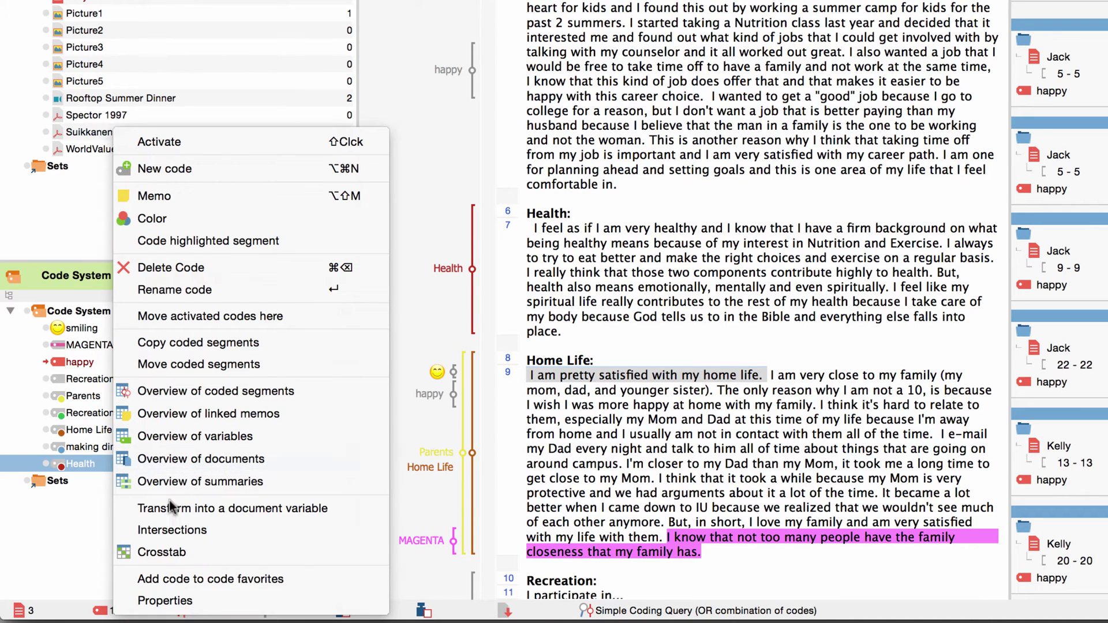
{"action": "left_click", "coordinate": [166, 600]}
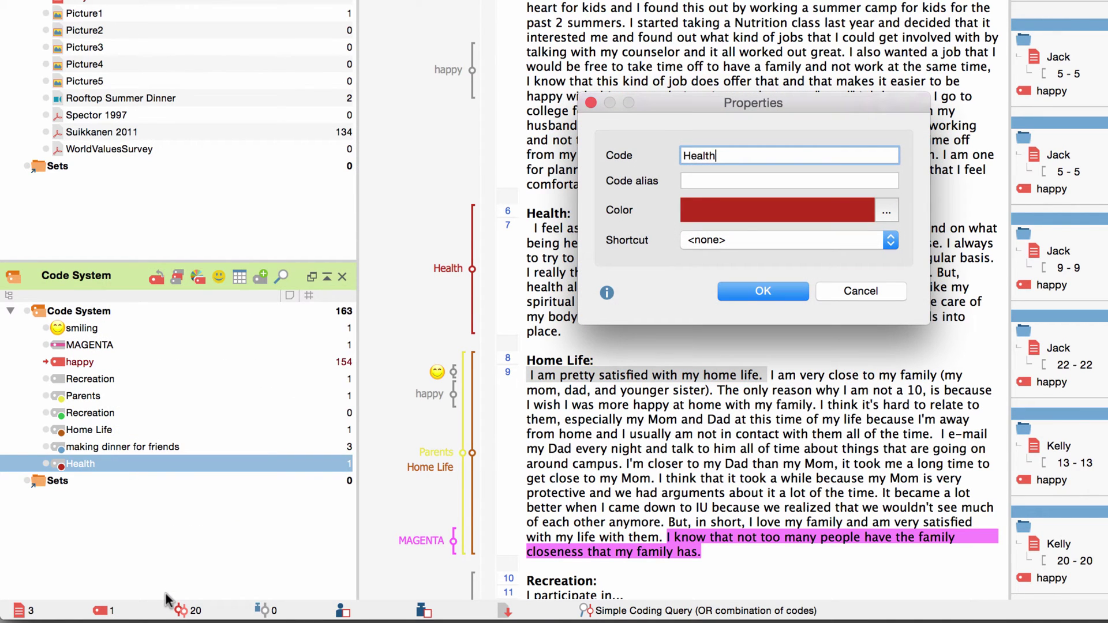
{"action": "left_click", "coordinate": [699, 241]}
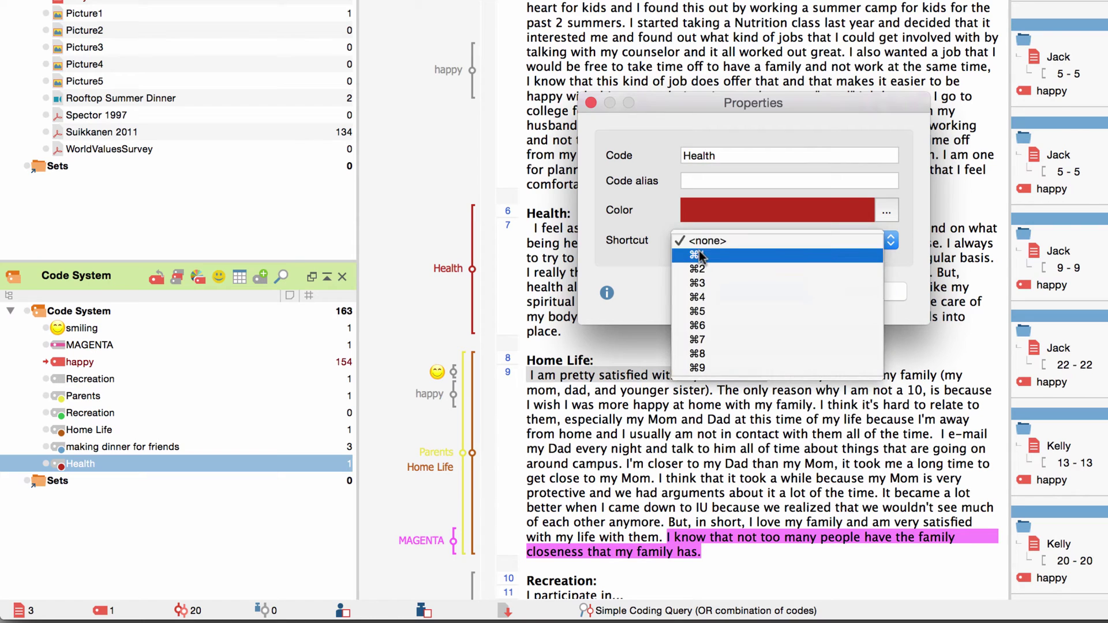
{"action": "left_click", "coordinate": [698, 255]}
{"action": "left_click", "coordinate": [777, 293]}
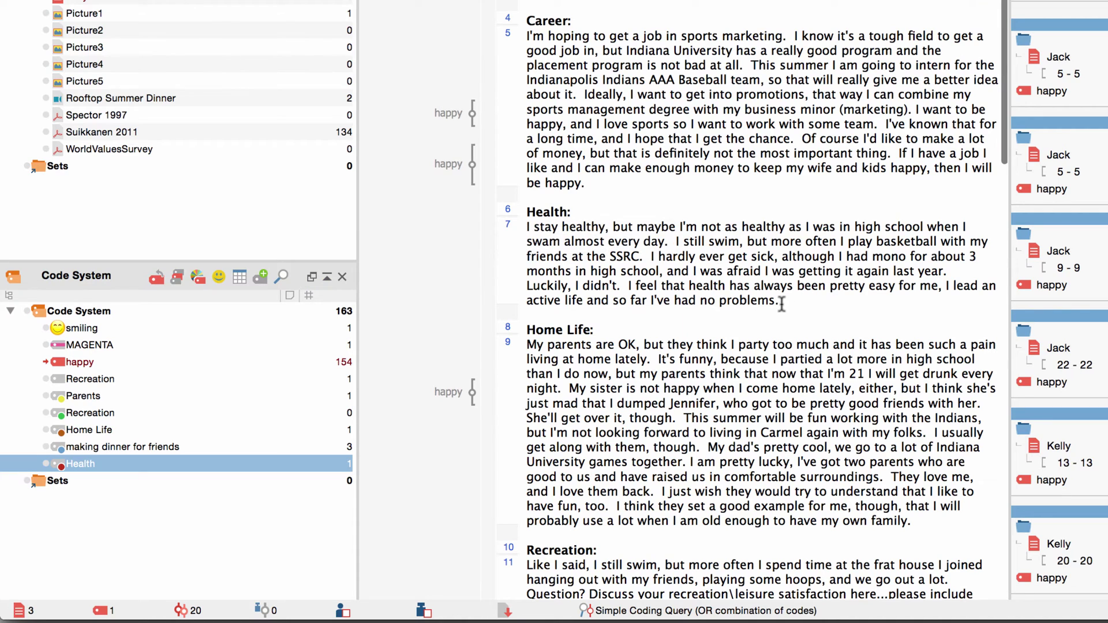
Code Jack's Health paragraph, including its heading, with Health using ⌘1
{"action": "left_click_drag", "start_coordinate": [783, 301], "coordinate": [526, 270]}
{"action": "left_click", "coordinate": [525, 213], "text": "shift"}
{"action": "key", "text": "super+1"}
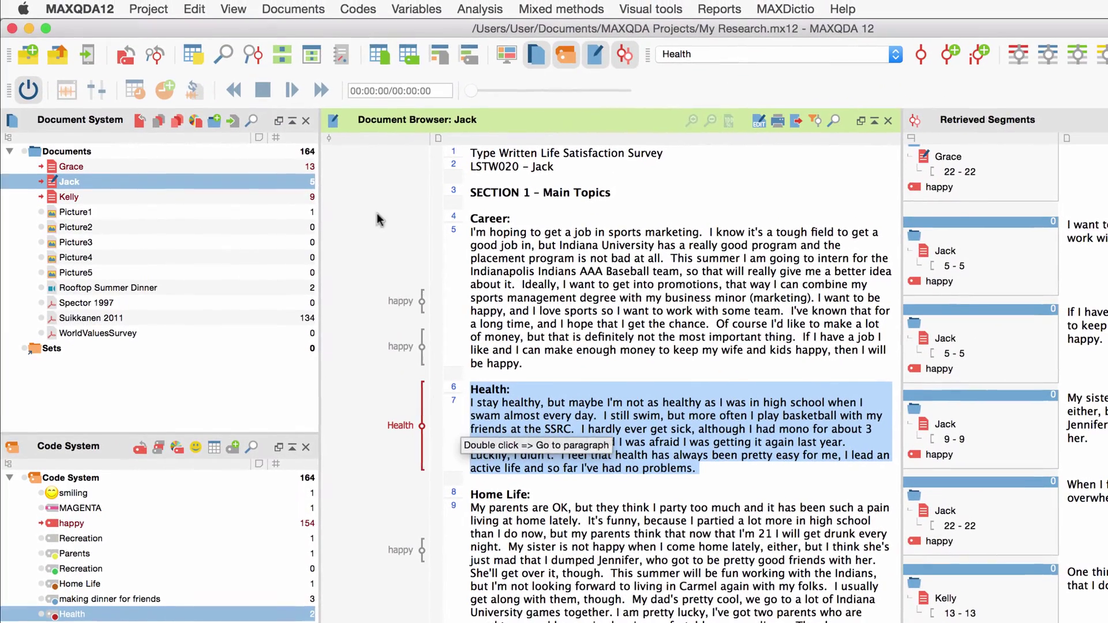
Put the Recreation code into the ⌘2 row of the code keyboard shortcuts overview
{"action": "left_click", "coordinate": [369, 13]}
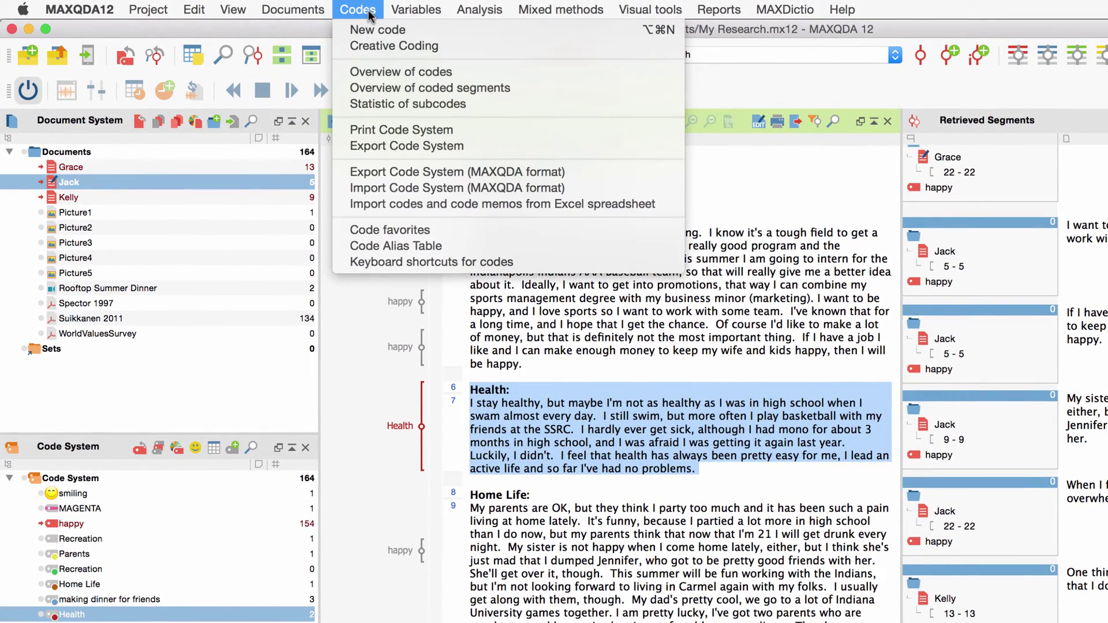
{"action": "left_click", "coordinate": [383, 261]}
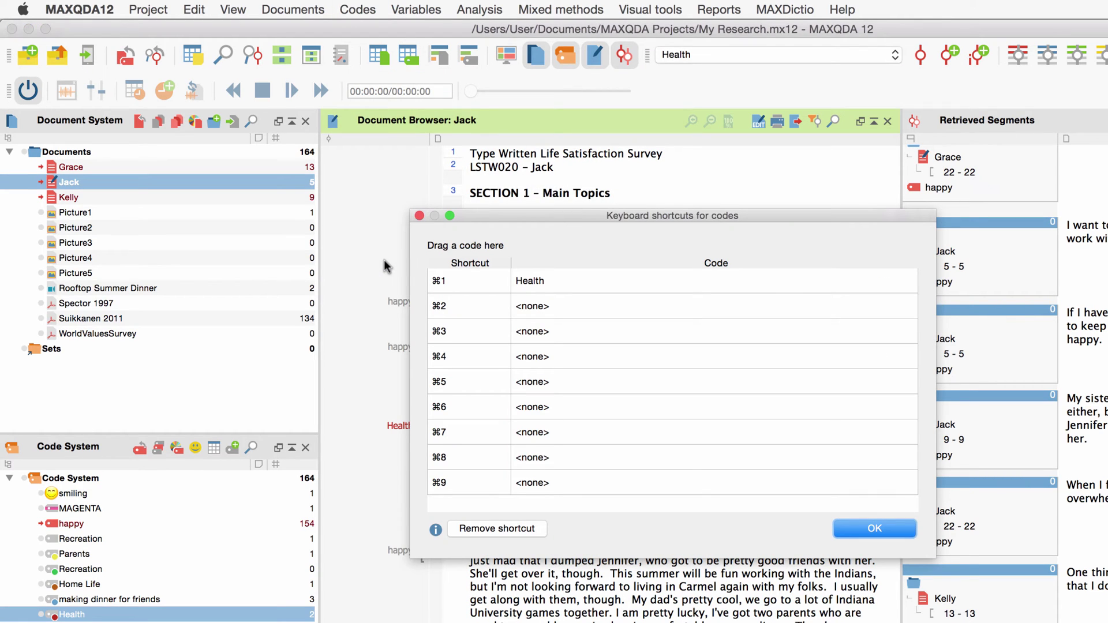
{"action": "left_click_drag", "start_coordinate": [97, 539], "coordinate": [534, 306]}
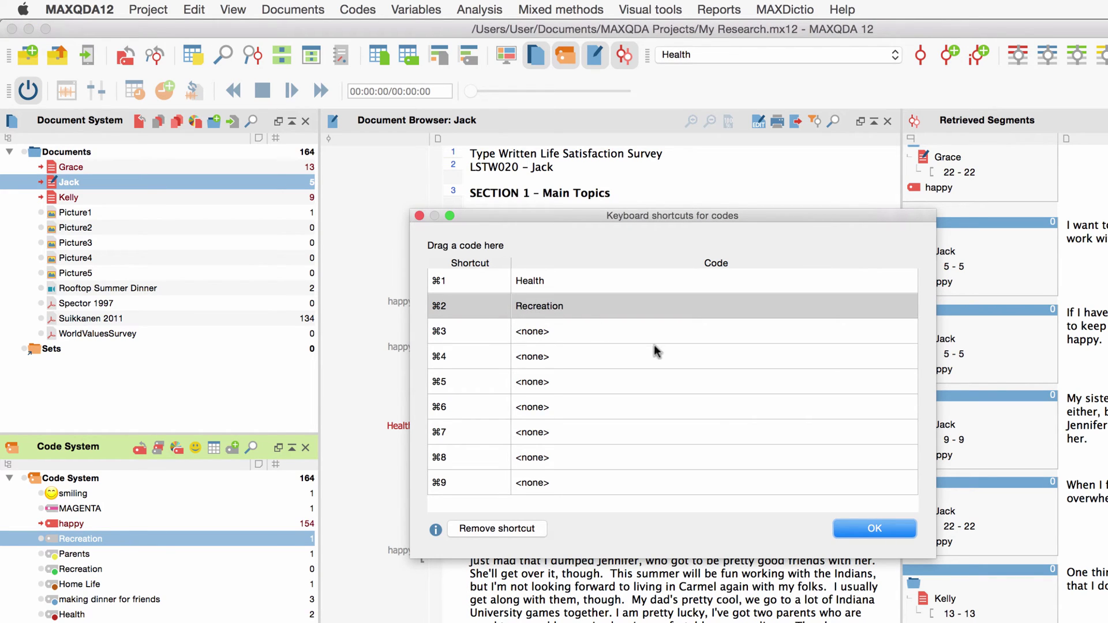
{"action": "left_click", "coordinate": [852, 531]}
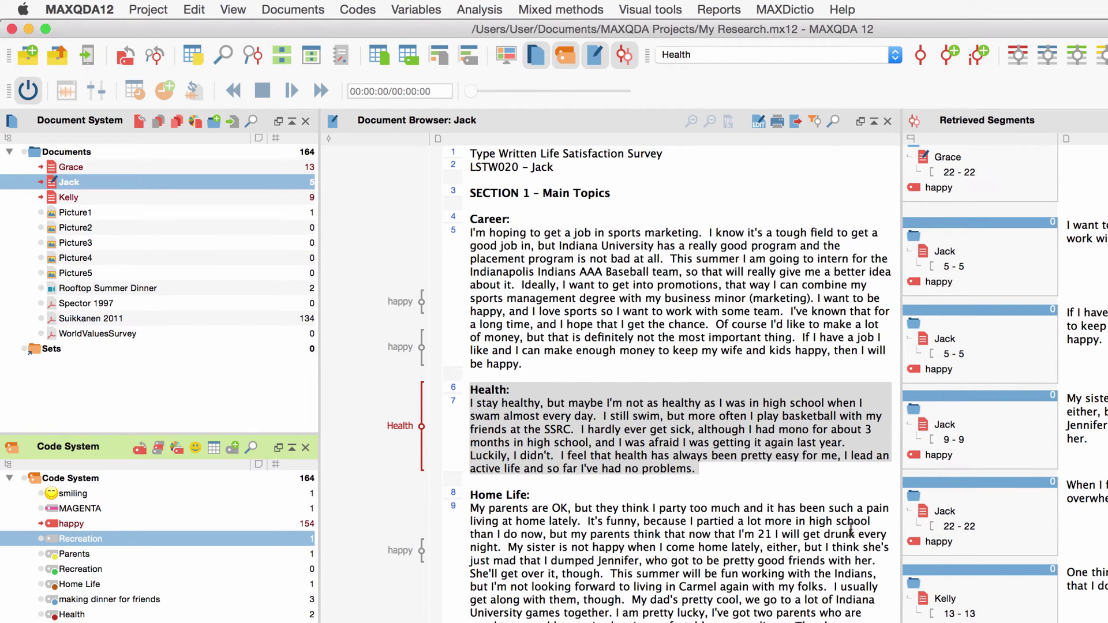
{"action": "left_click", "coordinate": [364, 9]}
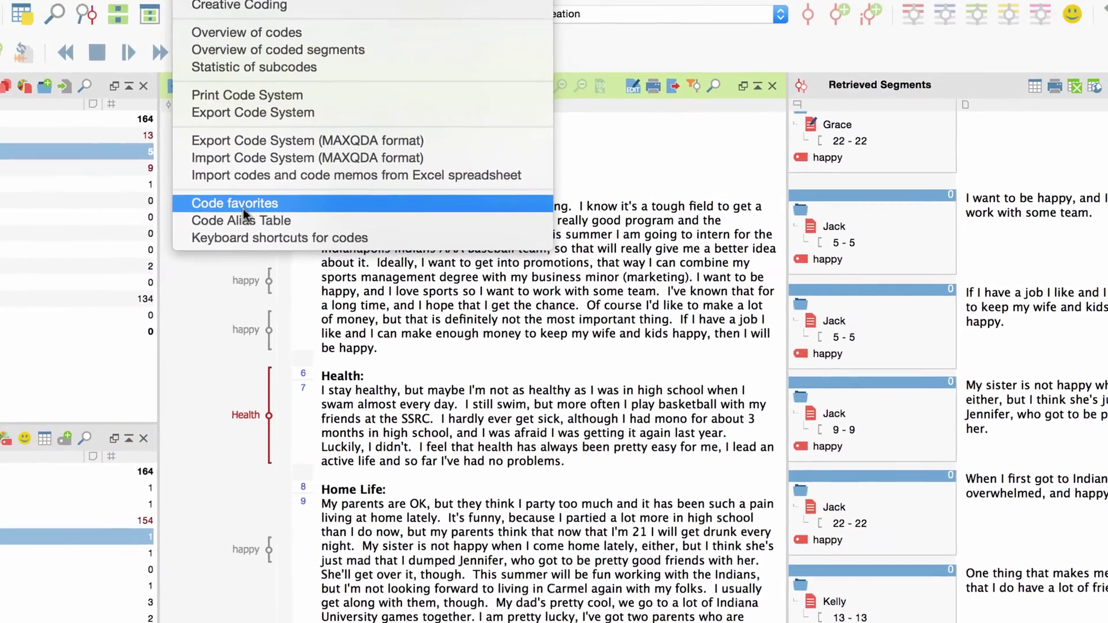
Fill Code favorites with Recreation, Parents and Home Life, then code Jack's Home Life paragraph from there
{"action": "left_click", "coordinate": [244, 208]}
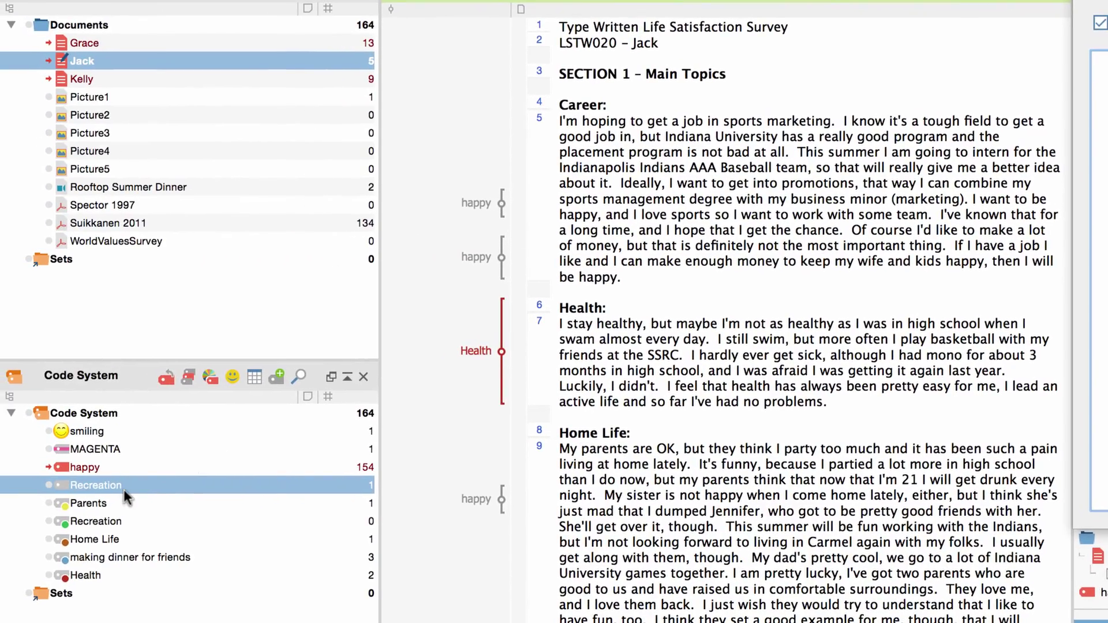
{"action": "left_click_drag", "start_coordinate": [0, 510], "coordinate": [750, 349]}
{"action": "left_click_drag", "start_coordinate": [923, 333], "coordinate": [1067, 190]}
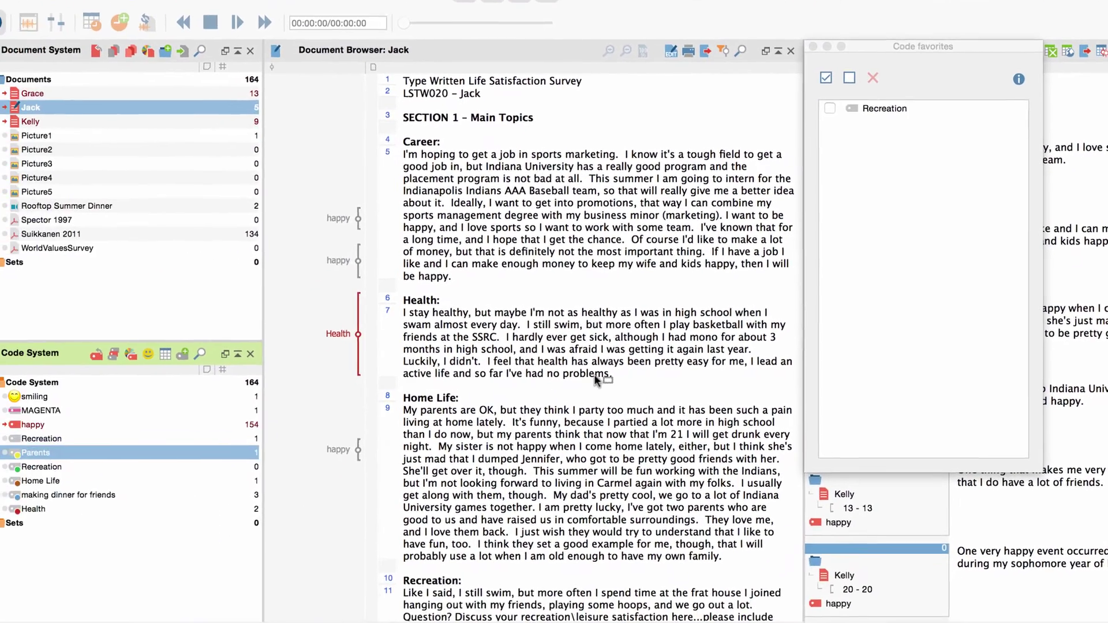
{"action": "left_click_drag", "start_coordinate": [6, 486], "coordinate": [861, 185]}
{"action": "left_click_drag", "start_coordinate": [89, 467], "coordinate": [929, 173]}
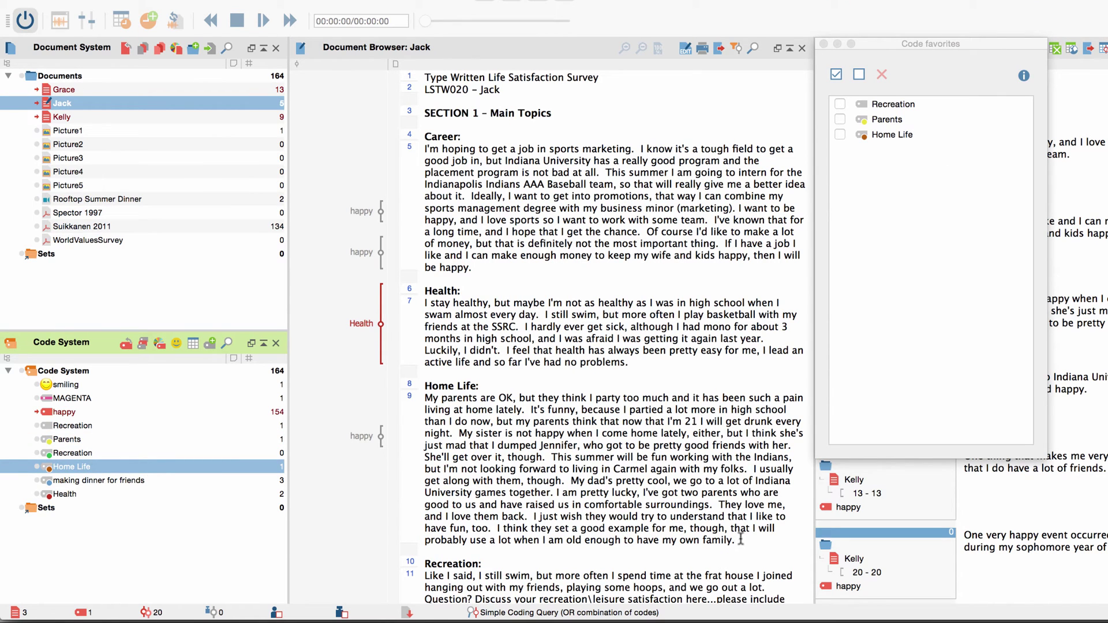
{"action": "left_click_drag", "start_coordinate": [736, 541], "coordinate": [580, 383]}
{"action": "left_click", "coordinate": [897, 137]}
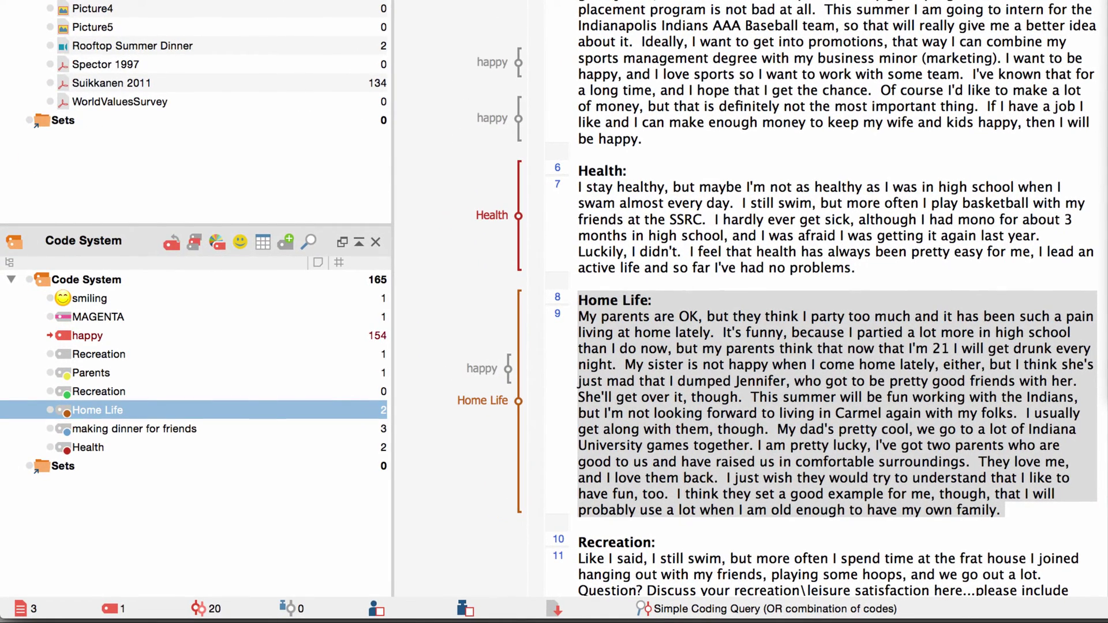
Recode the happy segment to 'My sister' through 'over it, though', then open Picture1
{"action": "left_click", "coordinate": [474, 372]}
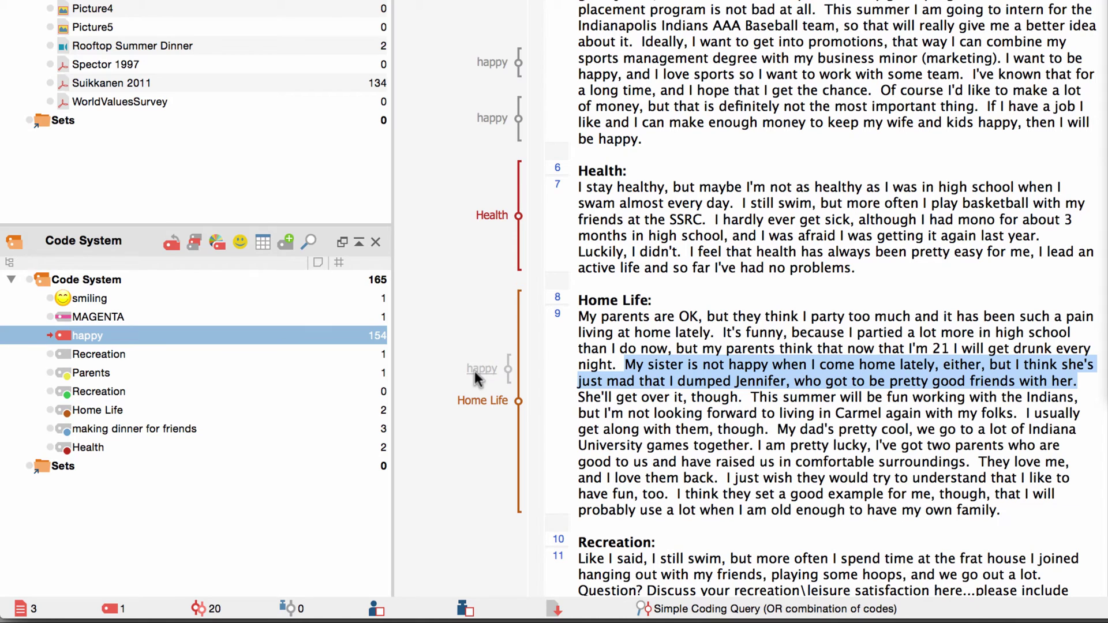
{"action": "left_click", "coordinate": [748, 404]}
{"action": "left_click", "coordinate": [628, 367], "text": "shift"}
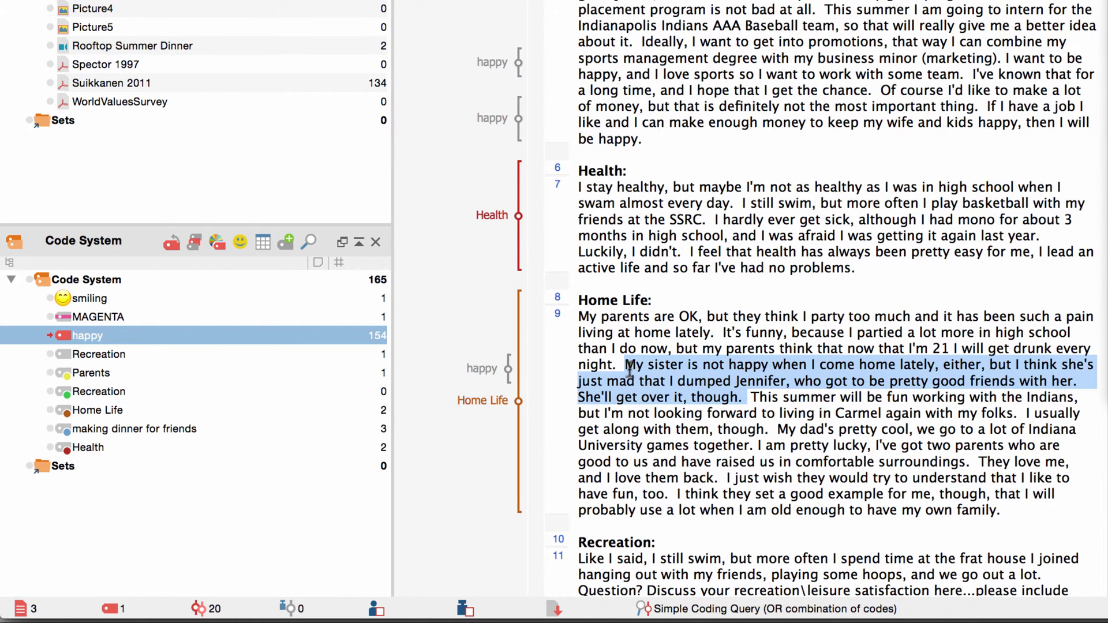
{"action": "right_click", "coordinate": [490, 372]}
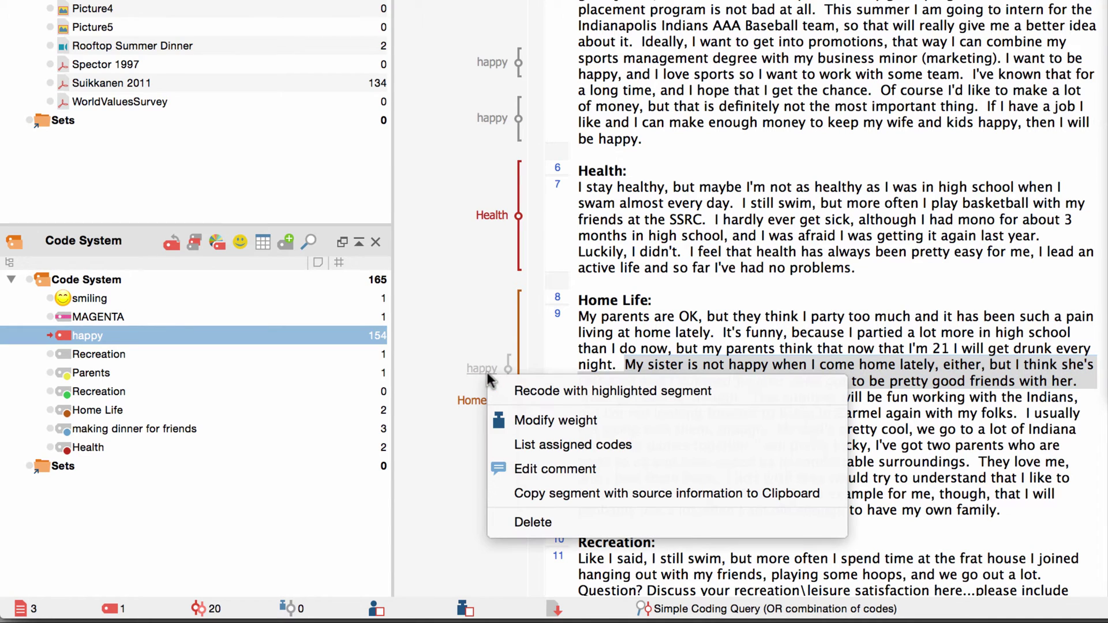
{"action": "left_click", "coordinate": [542, 391]}
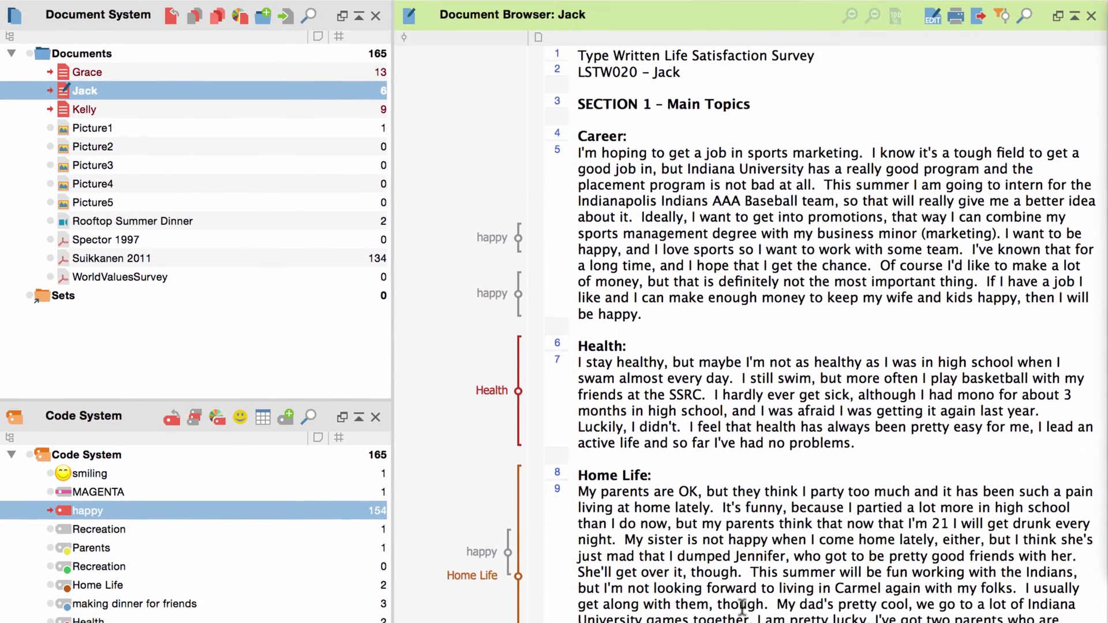
{"action": "double_click", "coordinate": [94, 14]}
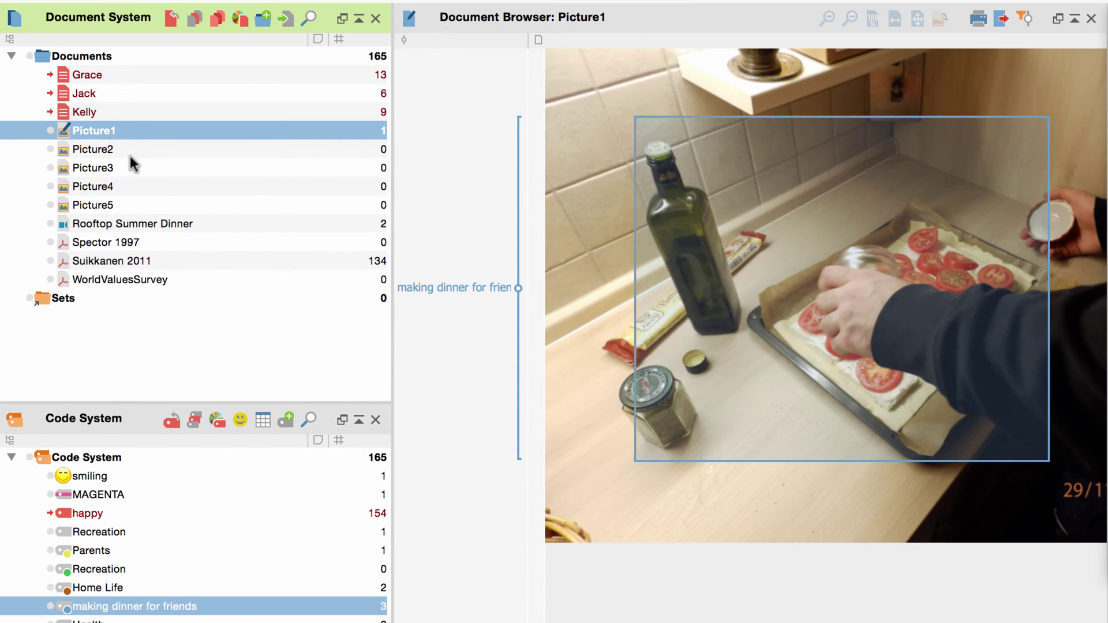
Recode Picture1's 'making dinner for friends' area to a smaller rectangle around the pizza tray
{"action": "left_click_drag", "start_coordinate": [738, 202], "coordinate": [1002, 421]}
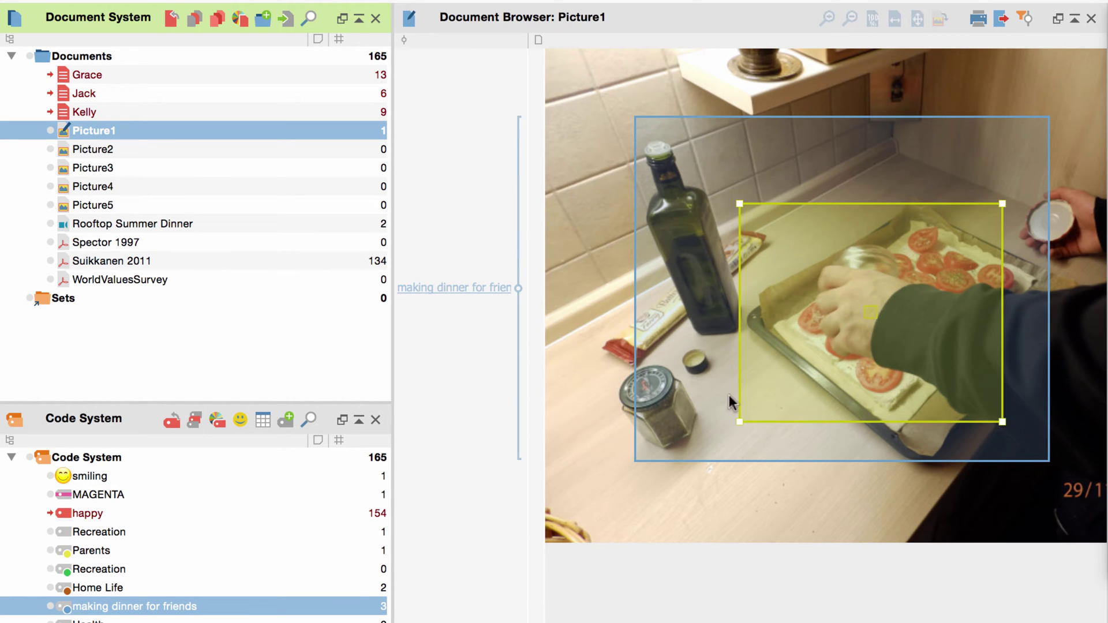
{"action": "right_click", "coordinate": [438, 289]}
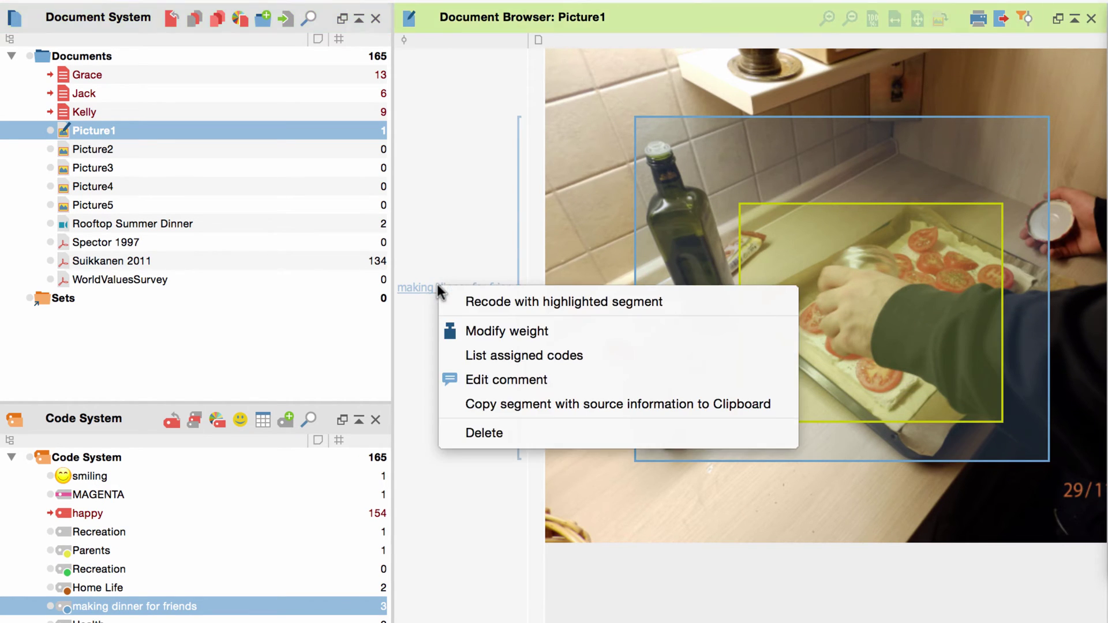
{"action": "left_click", "coordinate": [484, 300]}
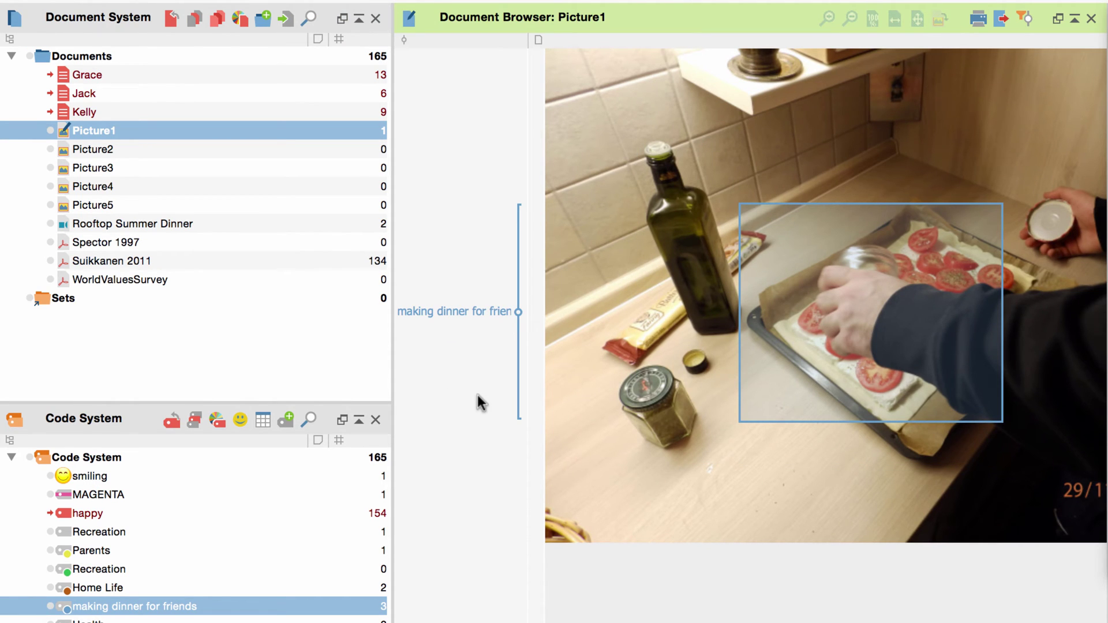
Delete the 'making dinner for friends' coding from Picture1
{"action": "right_click", "coordinate": [435, 314]}
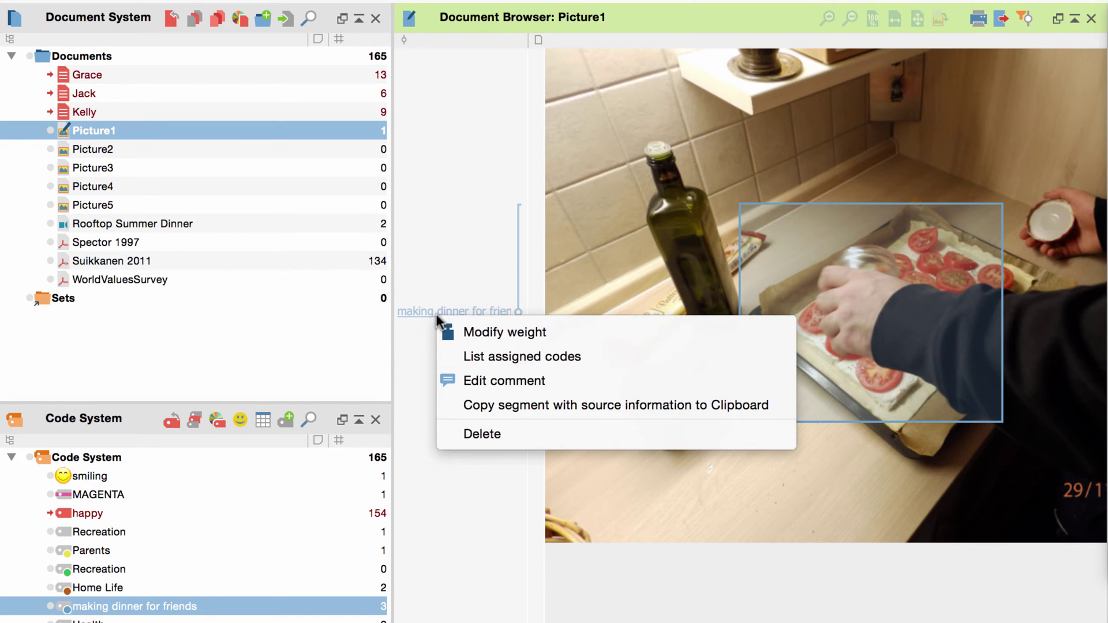
{"action": "left_click", "coordinate": [501, 432]}
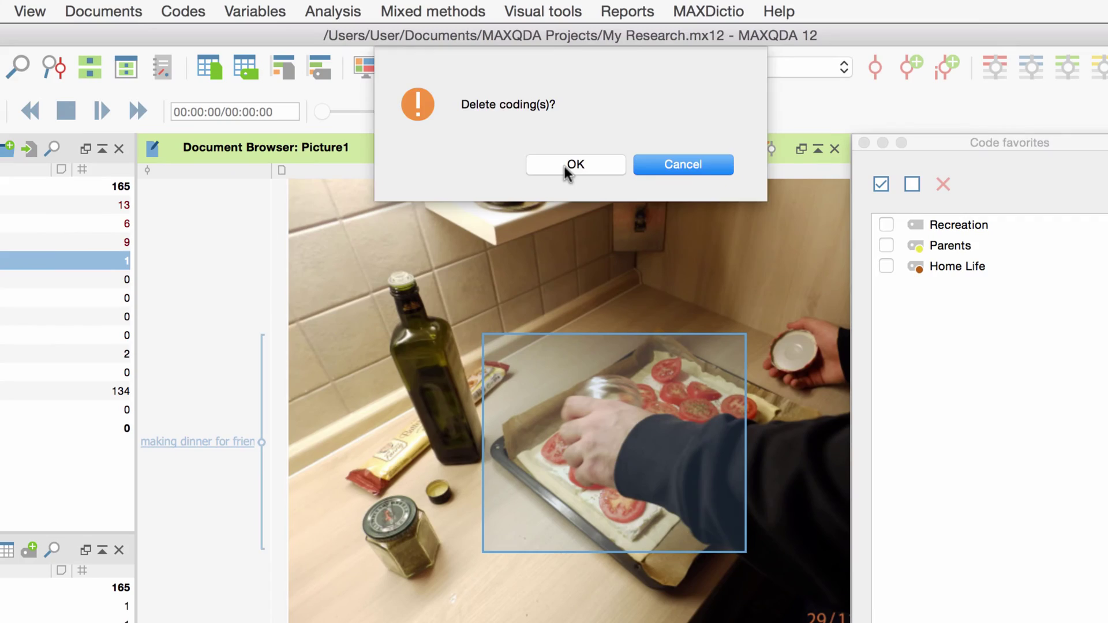
{"action": "left_click", "coordinate": [567, 166]}
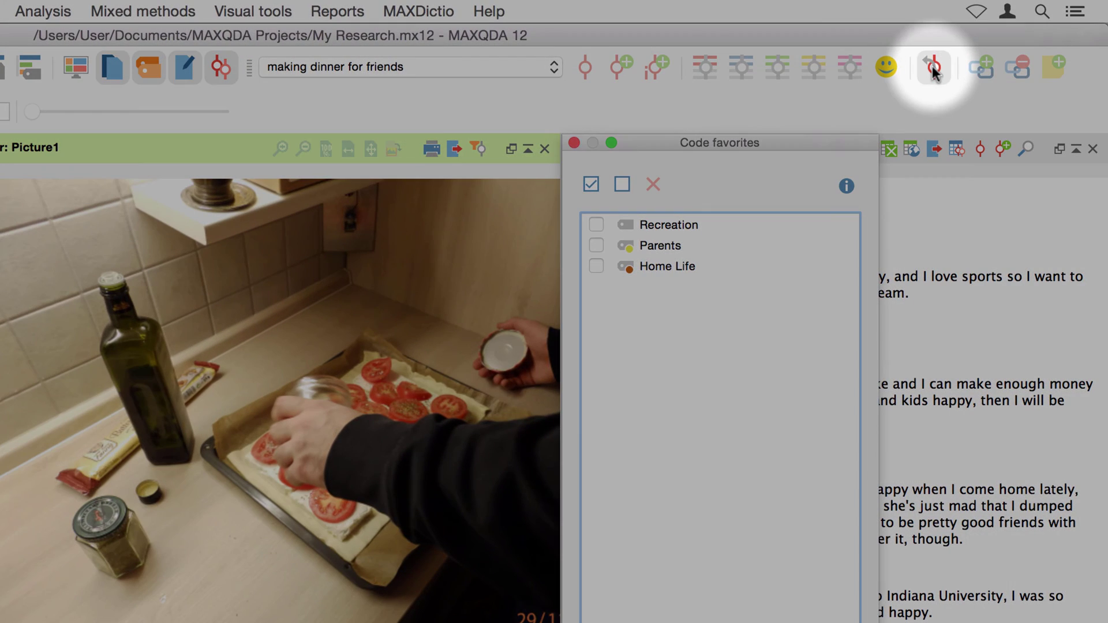
{"action": "left_click", "coordinate": [933, 65]}
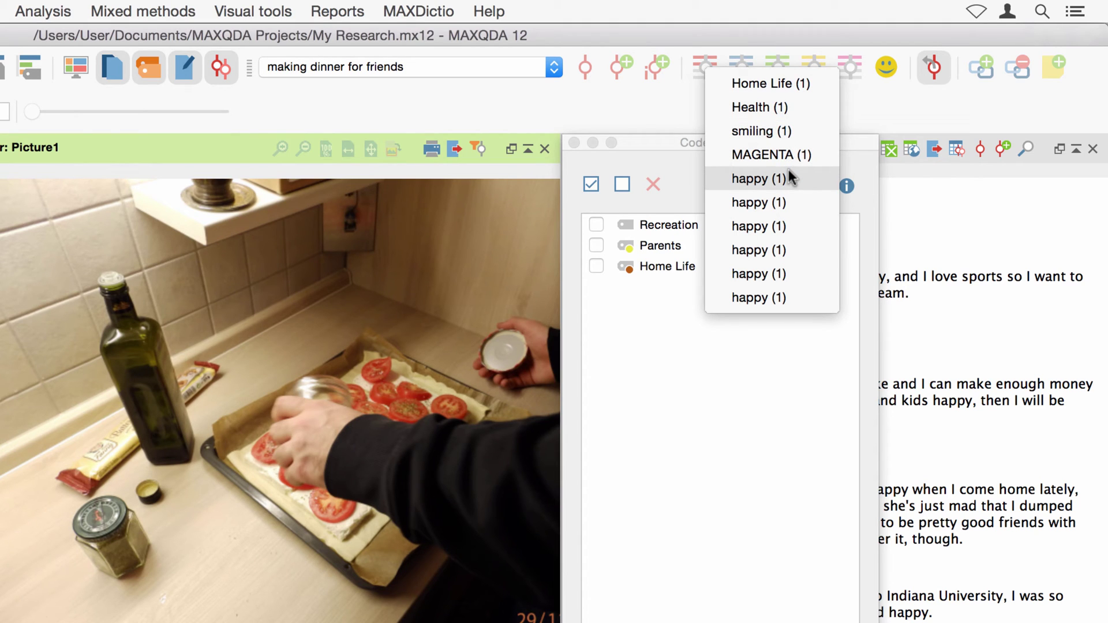
{"action": "left_click", "coordinate": [892, 102]}
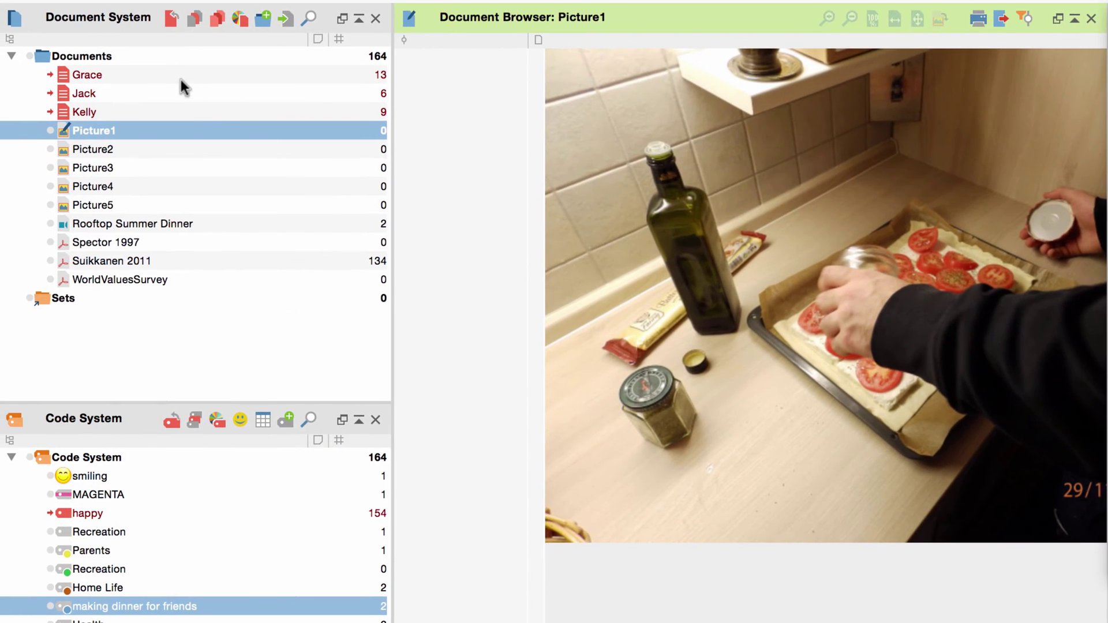
Open Grace's survey and bring up the coding stripe display options dialog
{"action": "left_click", "coordinate": [50, 107]}
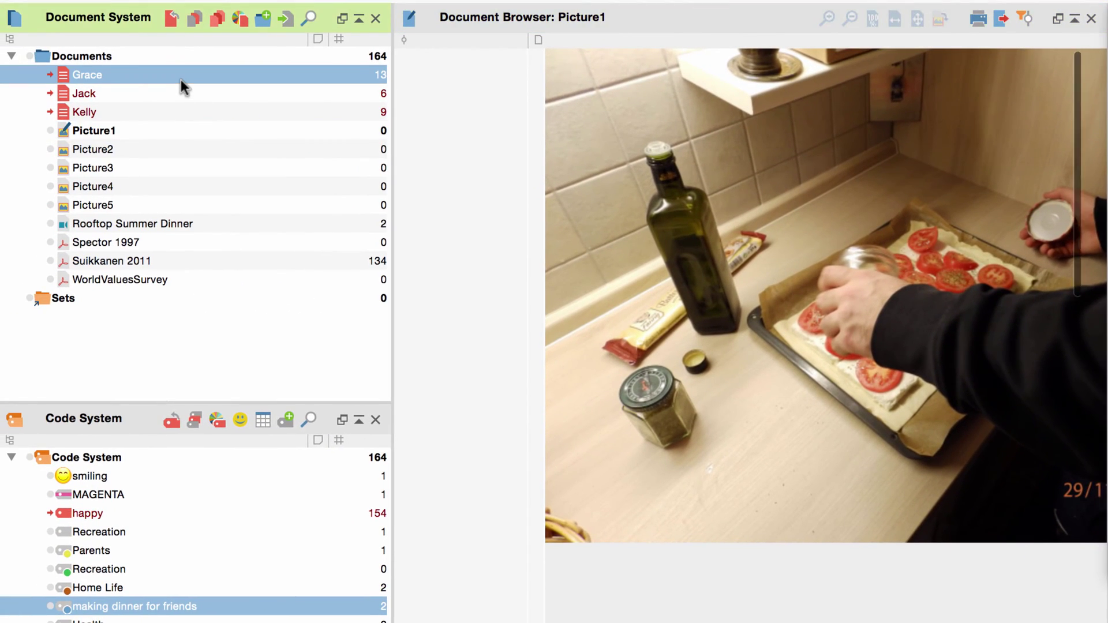
{"action": "double_click", "coordinate": [181, 79]}
{"action": "scroll", "coordinate": [404, 242], "scroll_direction": "down", "scroll_amount": 5}
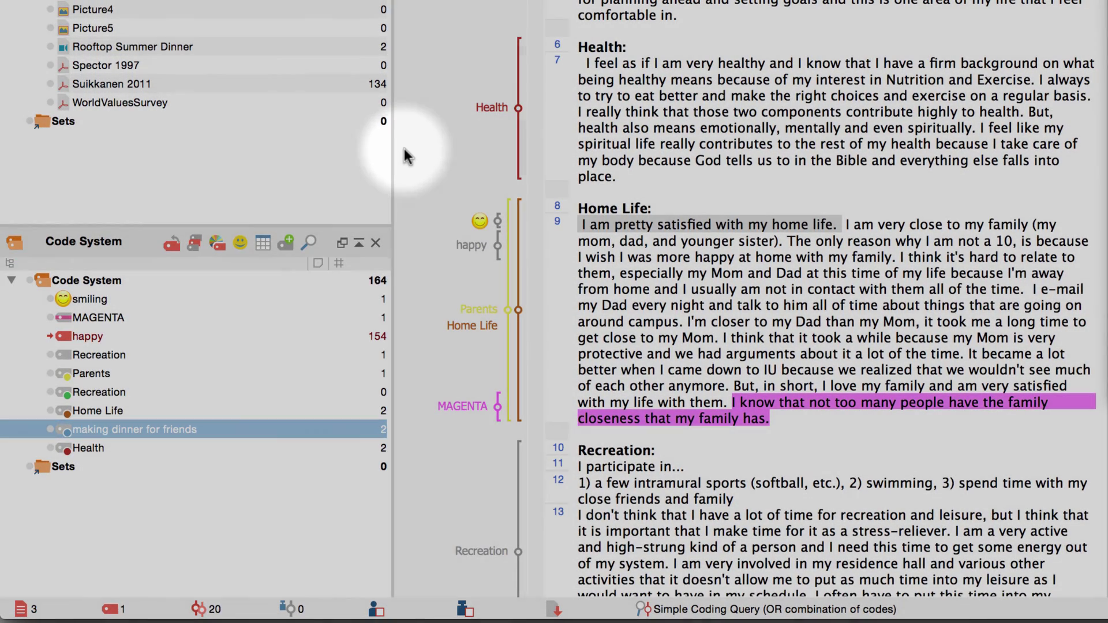
{"action": "left_click", "coordinate": [403, 148]}
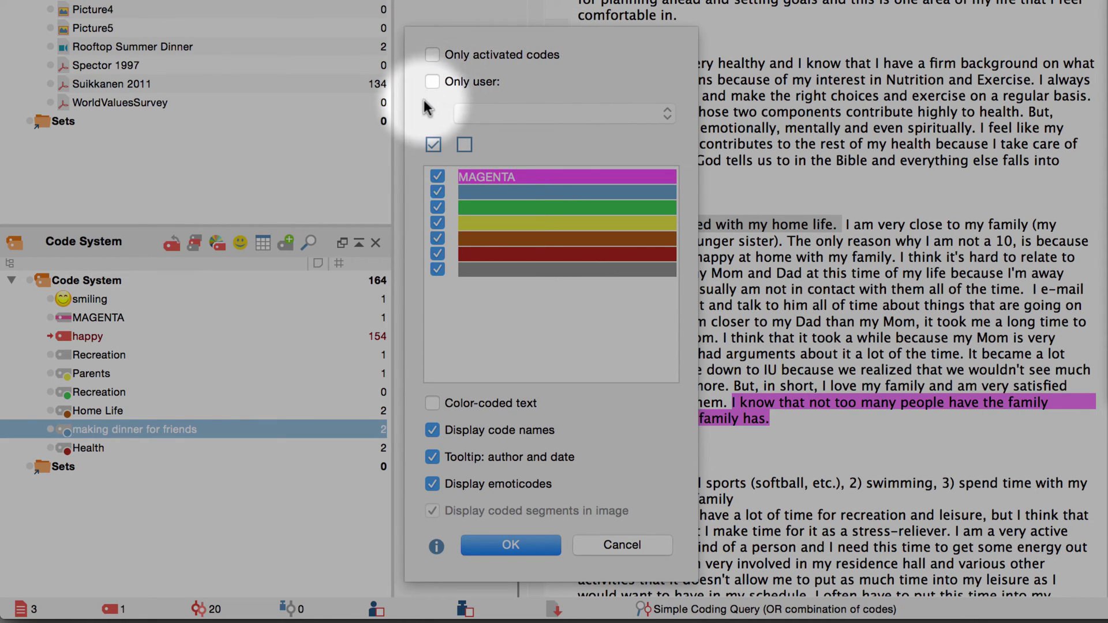
Show all code colours with color-coded text for Grace, and turn off coded segments drawn on Picture1
{"action": "left_click", "coordinate": [433, 144]}
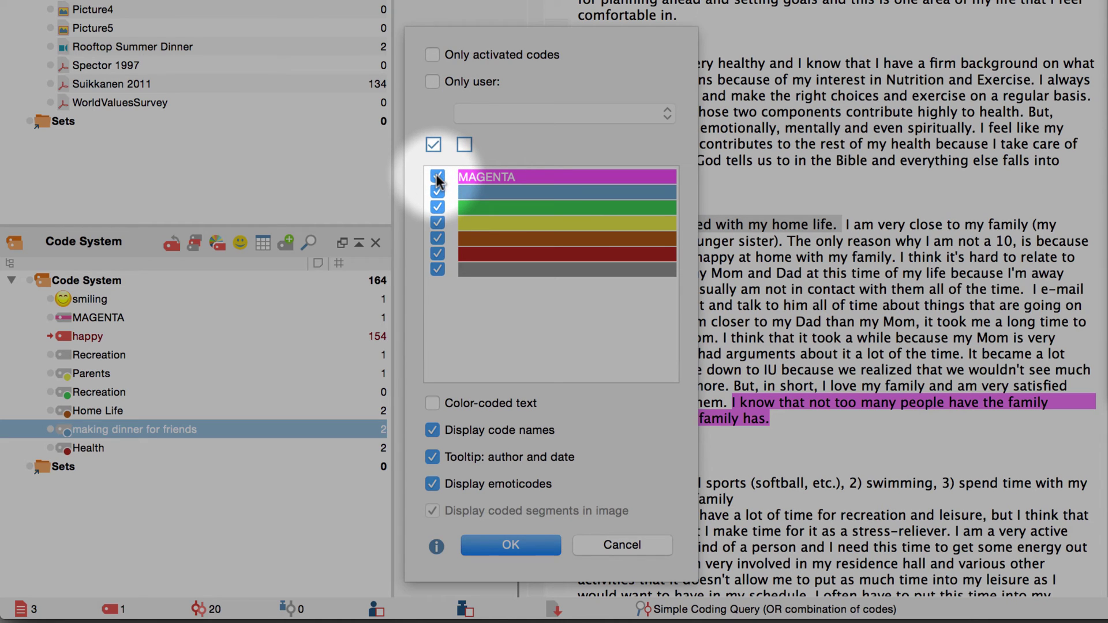
{"action": "left_click", "coordinate": [437, 208]}
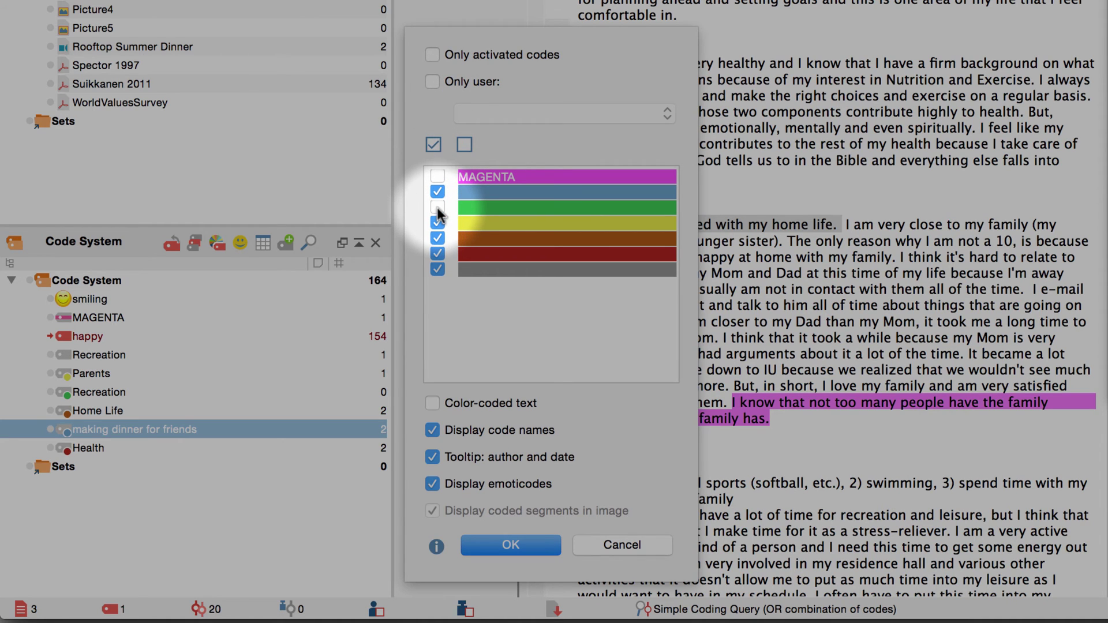
{"action": "left_click", "coordinate": [437, 210]}
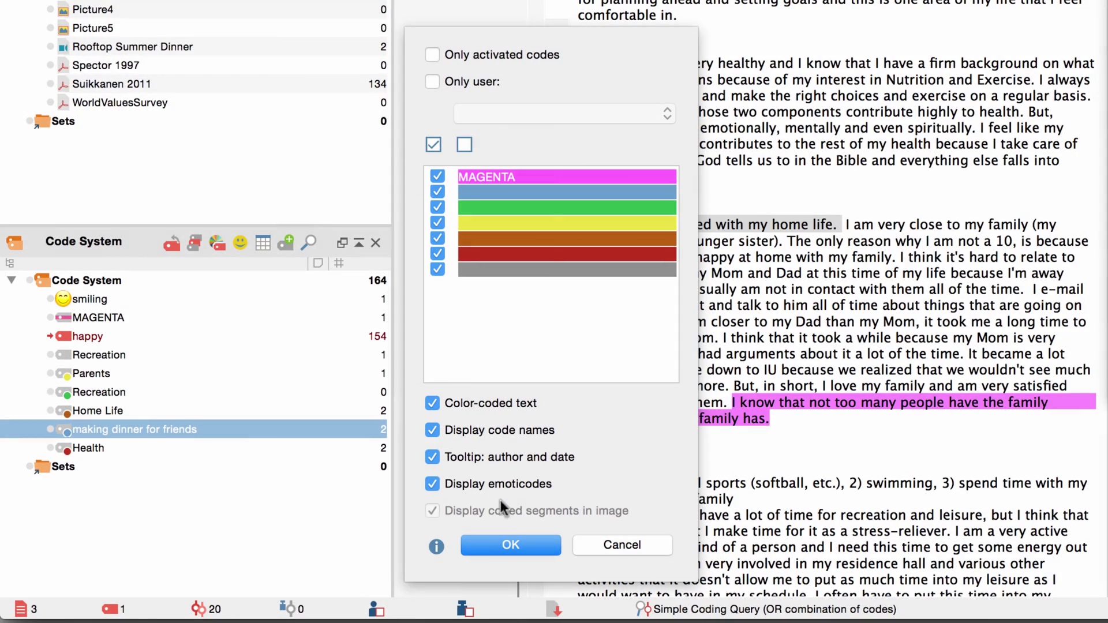
{"action": "left_click", "coordinate": [501, 541]}
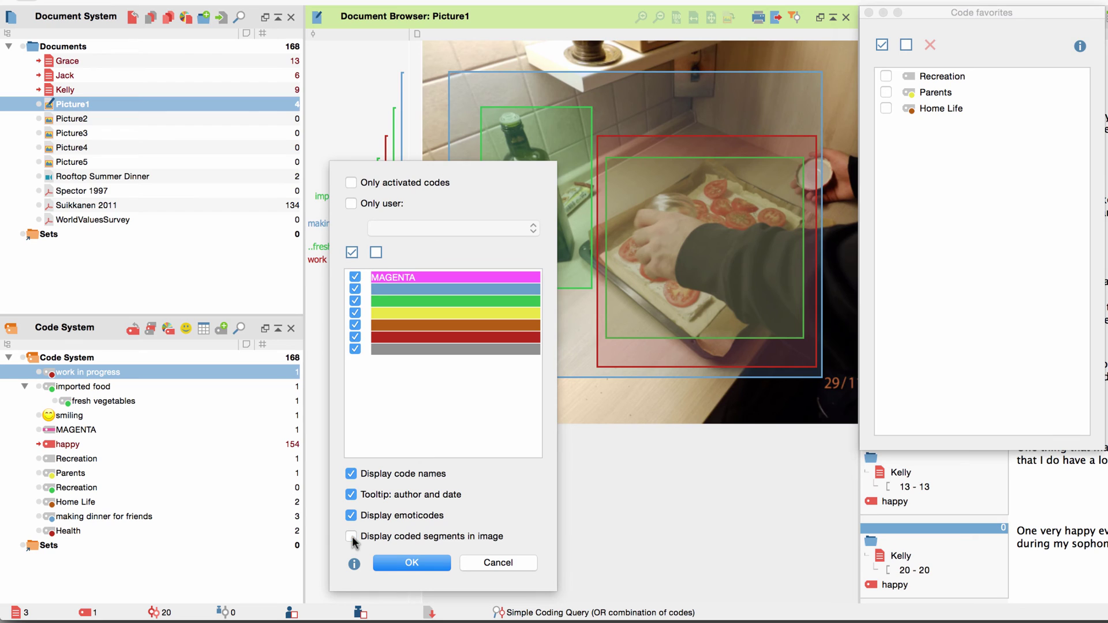
{"action": "left_click", "coordinate": [395, 563]}
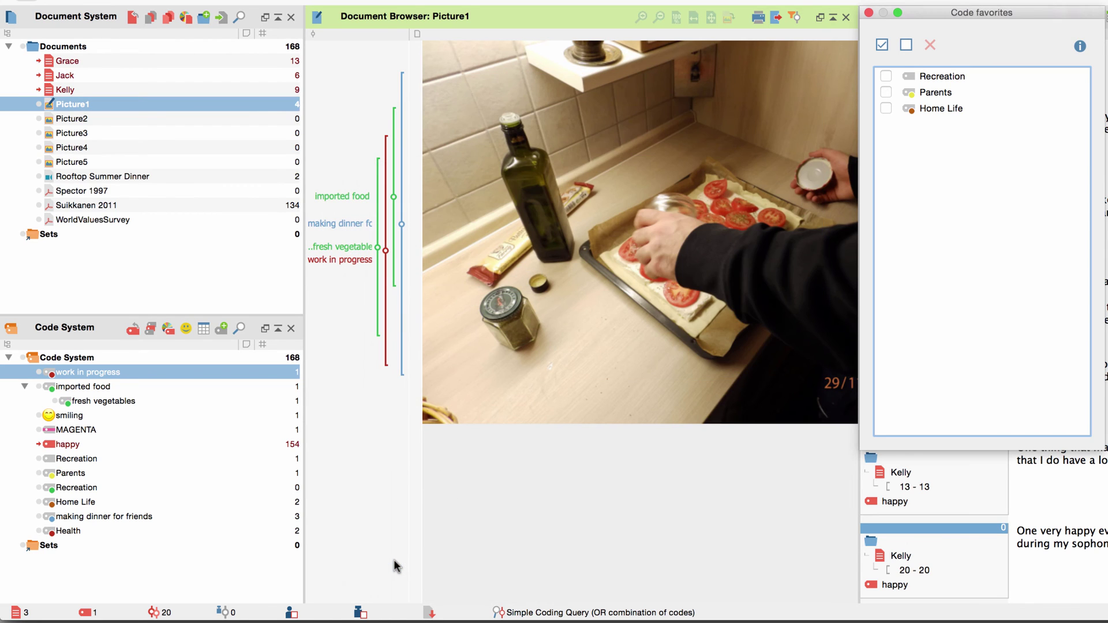